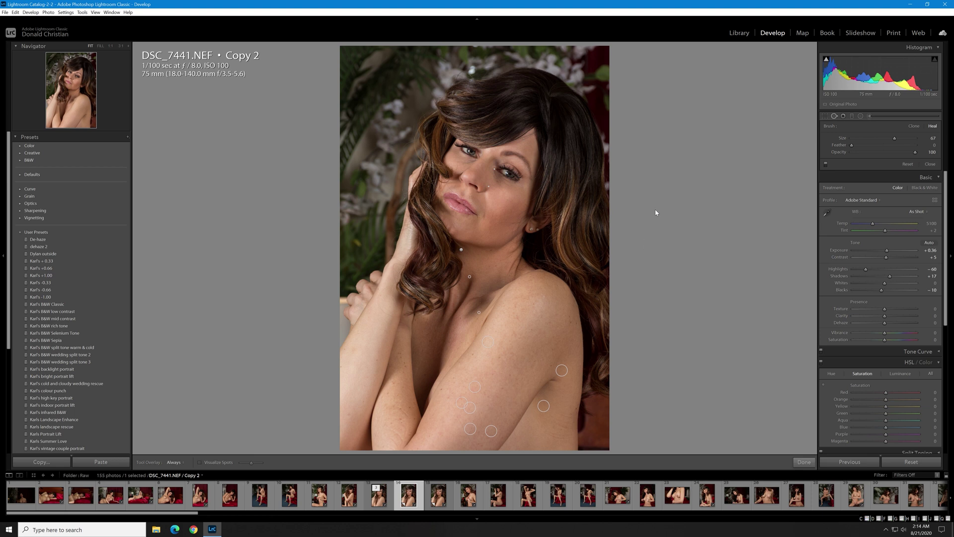
Set the photo's Contrast to +12
{"action": "left_click", "coordinate": [835, 116]}
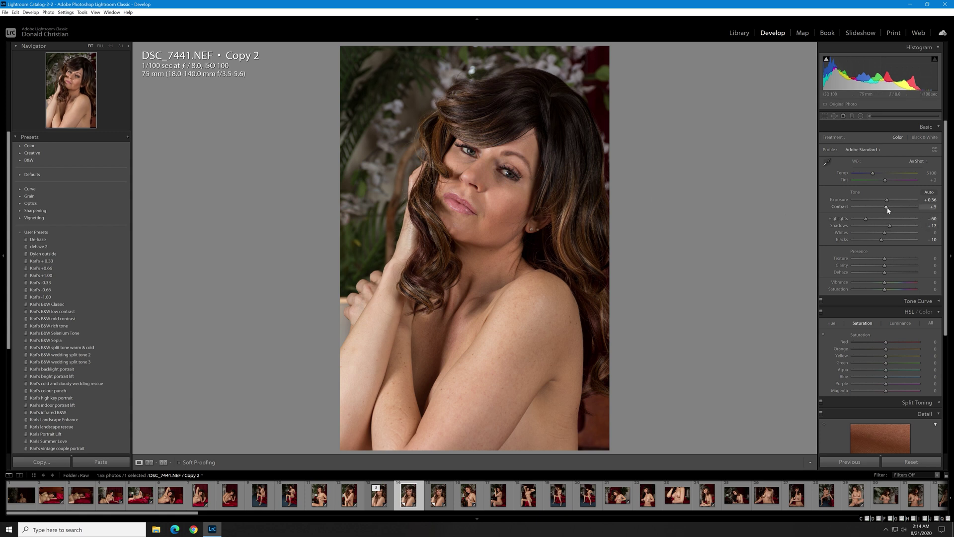
{"action": "left_click_drag", "start_coordinate": [888, 209], "coordinate": [890, 209]}
{"action": "left_click", "coordinate": [835, 117]}
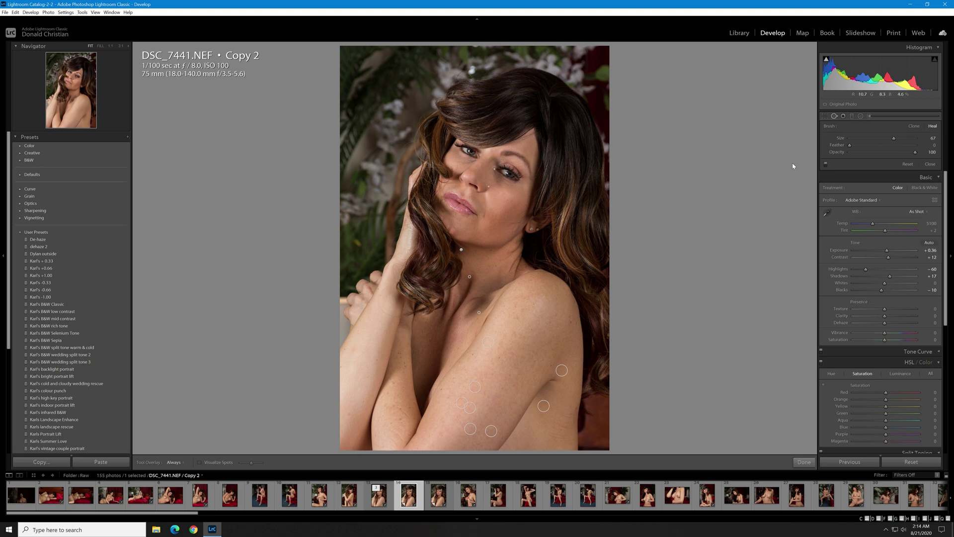
{"action": "left_click", "coordinate": [835, 117]}
Heal the small dark spots on the neck using Spot Removal in Heal mode at size 30
{"action": "key", "text": "z"}
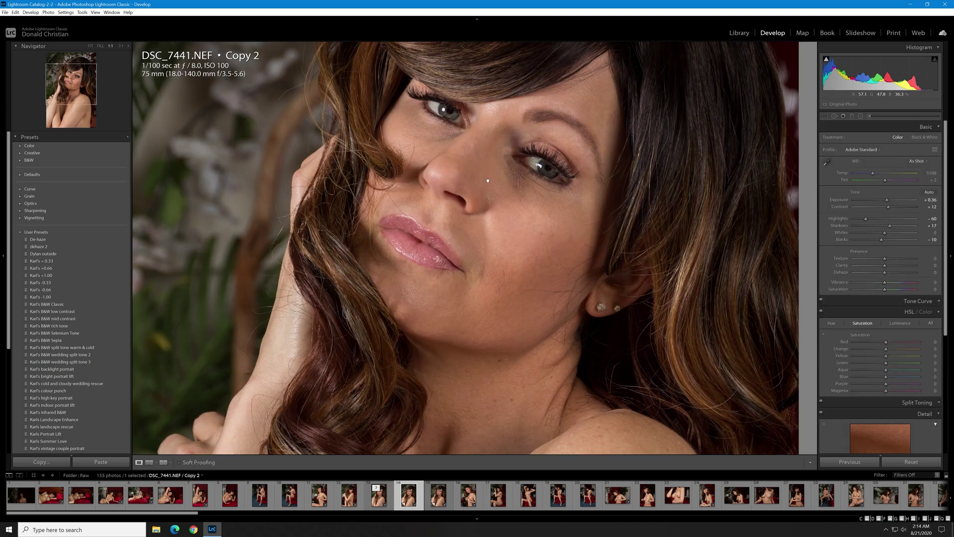
{"action": "left_click", "coordinate": [833, 117]}
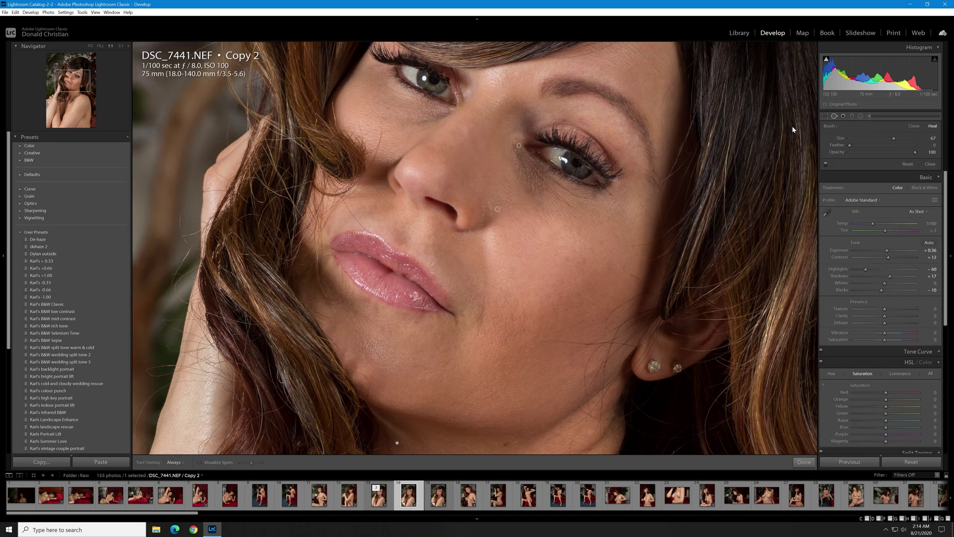
{"action": "scroll", "coordinate": [544, 240], "scroll_direction": "down", "scroll_amount": 1}
{"action": "mouse_move", "coordinate": [558, 355]}
{"action": "left_mouse_down"}
{"action": "mouse_move", "coordinate": [549, 206]}
{"action": "mouse_move", "coordinate": [554, 320]}
{"action": "mouse_move", "coordinate": [498, 88]}
{"action": "left_mouse_up"}
{"action": "scroll", "coordinate": [489, 194], "scroll_direction": "down", "scroll_amount": 5}
{"action": "scroll", "coordinate": [487, 194], "scroll_direction": "down", "scroll_amount": 3}
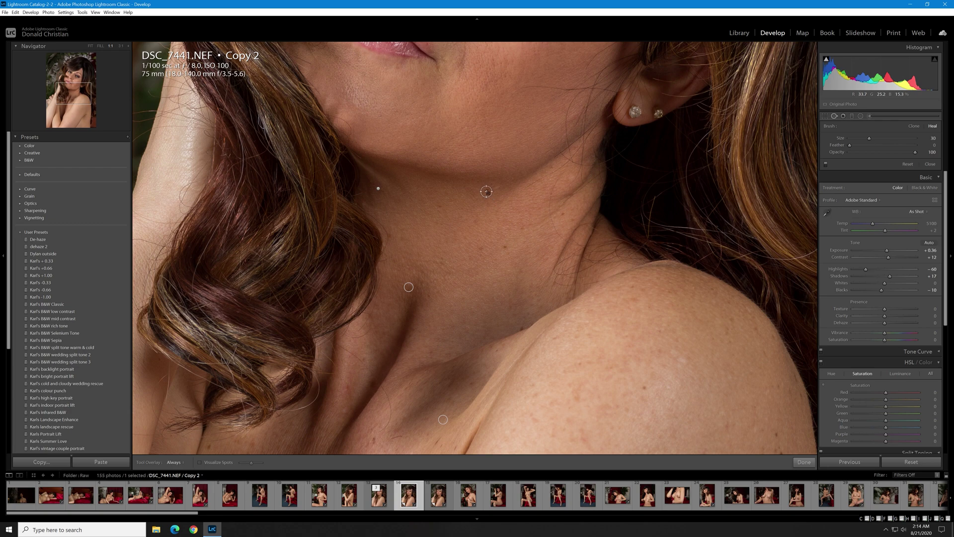
{"action": "left_click", "coordinate": [486, 191]}
{"action": "left_click", "coordinate": [507, 246]}
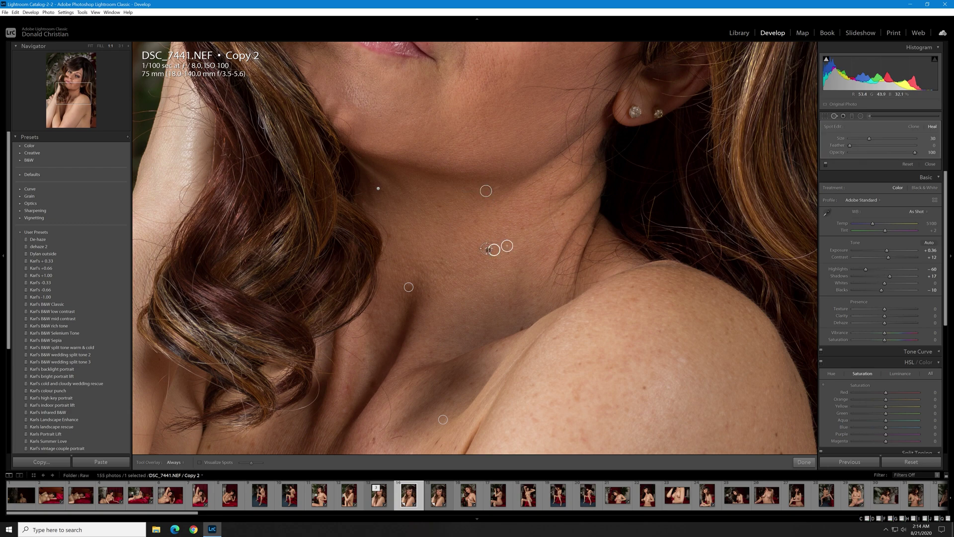
{"action": "left_click", "coordinate": [482, 248]}
Heal the dark spots on the shoulder and upper arm
{"action": "mouse_move", "coordinate": [563, 331]}
{"action": "left_mouse_down"}
{"action": "mouse_move", "coordinate": [553, 282]}
{"action": "mouse_move", "coordinate": [554, 114]}
{"action": "left_mouse_up"}
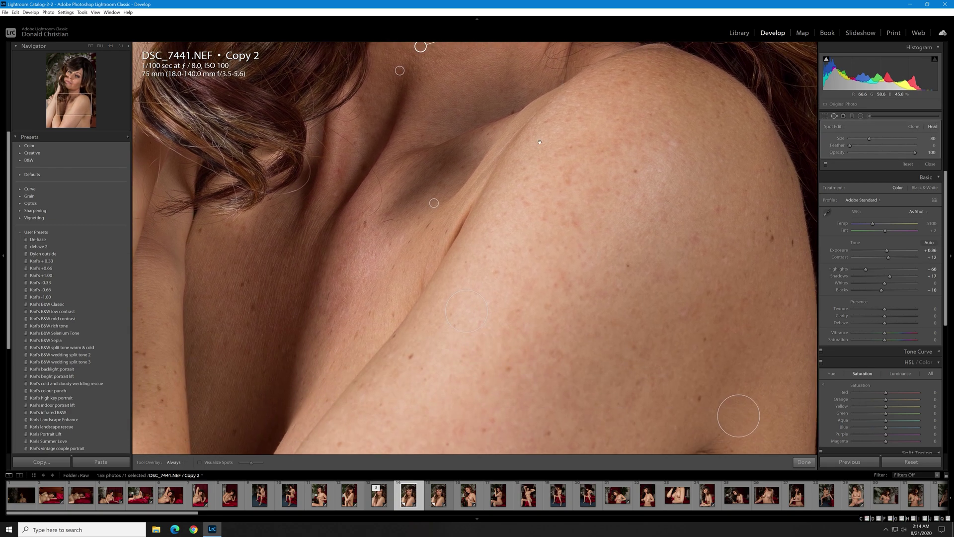
{"action": "left_click", "coordinate": [409, 358]}
{"action": "left_click", "coordinate": [770, 240]}
{"action": "left_click", "coordinate": [628, 266]}
Heal the dark spots on the inner edge of the front arm and on the forearm behind it
{"action": "left_click_drag", "start_coordinate": [583, 249], "coordinate": [598, 25]}
{"action": "left_click_drag", "start_coordinate": [595, 209], "coordinate": [603, 128]}
{"action": "left_click_drag", "start_coordinate": [539, 224], "coordinate": [666, 90]}
{"action": "left_click_drag", "start_coordinate": [537, 47], "coordinate": [609, 186]}
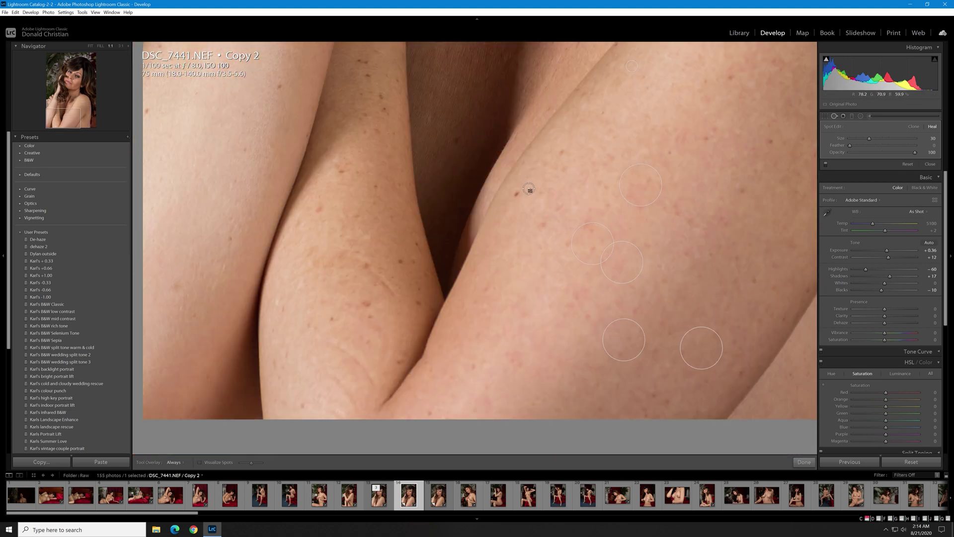
{"action": "left_click", "coordinate": [516, 194]}
{"action": "left_click", "coordinate": [280, 88]}
Heal the skin creases and spots on the middle forearm near the photo's lower edge
{"action": "left_click_drag", "start_coordinate": [163, 48], "coordinate": [398, 147]}
{"action": "left_click_drag", "start_coordinate": [592, 387], "coordinate": [507, 137]}
{"action": "left_click", "coordinate": [519, 150]}
{"action": "left_click_drag", "start_coordinate": [483, 189], "coordinate": [525, 229]}
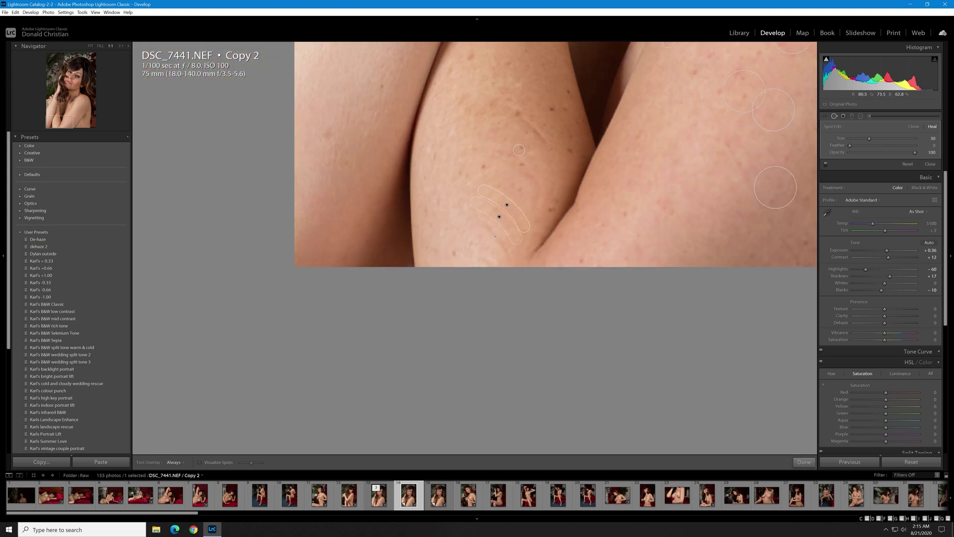
{"action": "left_click", "coordinate": [551, 150]}
{"action": "left_click", "coordinate": [552, 110]}
{"action": "left_click", "coordinate": [568, 92]}
Heal the spots on the side of the back behind the upper arm
{"action": "left_click_drag", "start_coordinate": [745, 129], "coordinate": [423, 176]}
{"action": "left_click_drag", "start_coordinate": [560, 168], "coordinate": [327, 187]}
{"action": "mouse_move", "coordinate": [530, 191]}
{"action": "left_mouse_down"}
{"action": "mouse_move", "coordinate": [595, 210]}
{"action": "mouse_move", "coordinate": [556, 187]}
{"action": "left_mouse_up"}
{"action": "left_click", "coordinate": [593, 197]}
{"action": "left_click", "coordinate": [609, 180]}
{"action": "left_click", "coordinate": [599, 227]}
{"action": "left_click", "coordinate": [553, 254]}
Heal the remaining spots on the side of the back and one on the shoulder's outer edge, enlarging the brush to 35
{"action": "scroll", "coordinate": [508, 278], "scroll_direction": "up", "scroll_amount": 1}
{"action": "mouse_move", "coordinate": [500, 269]}
{"action": "left_mouse_down"}
{"action": "mouse_move", "coordinate": [607, 274]}
{"action": "mouse_move", "coordinate": [527, 227]}
{"action": "mouse_move", "coordinate": [545, 202]}
{"action": "mouse_move", "coordinate": [583, 229]}
{"action": "mouse_move", "coordinate": [587, 277]}
{"action": "left_mouse_up"}
{"action": "left_click", "coordinate": [549, 73]}
{"action": "left_click", "coordinate": [569, 95]}
{"action": "left_click", "coordinate": [576, 138]}
{"action": "left_click_drag", "start_coordinate": [522, 52], "coordinate": [469, 439]}
{"action": "left_click", "coordinate": [548, 218]}
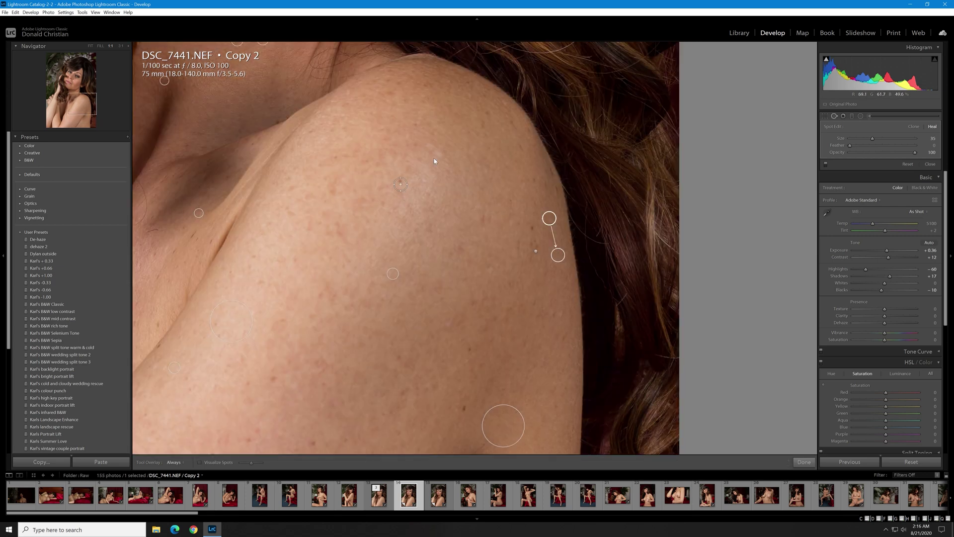
Heal a blemish on the lips
{"action": "left_click_drag", "start_coordinate": [434, 55], "coordinate": [656, 447]}
{"action": "left_click", "coordinate": [389, 246]}
{"action": "left_click_drag", "start_coordinate": [506, 410], "coordinate": [495, 278]}
{"action": "scroll", "coordinate": [412, 295], "scroll_direction": "down", "scroll_amount": 1}
{"action": "left_click", "coordinate": [412, 295]}
{"action": "left_click", "coordinate": [402, 301]}
{"action": "key", "text": "ctrl+z"}
{"action": "key", "text": "ctrl+z"}
Heal the blemishes on the lower lip, cheek and jawline with the size 35 brush
{"action": "scroll", "coordinate": [415, 295], "scroll_direction": "up", "scroll_amount": 1}
{"action": "left_click", "coordinate": [408, 292]}
{"action": "left_click", "coordinate": [393, 289]}
{"action": "left_click_drag", "start_coordinate": [534, 314], "coordinate": [555, 248]}
{"action": "left_click", "coordinate": [585, 185]}
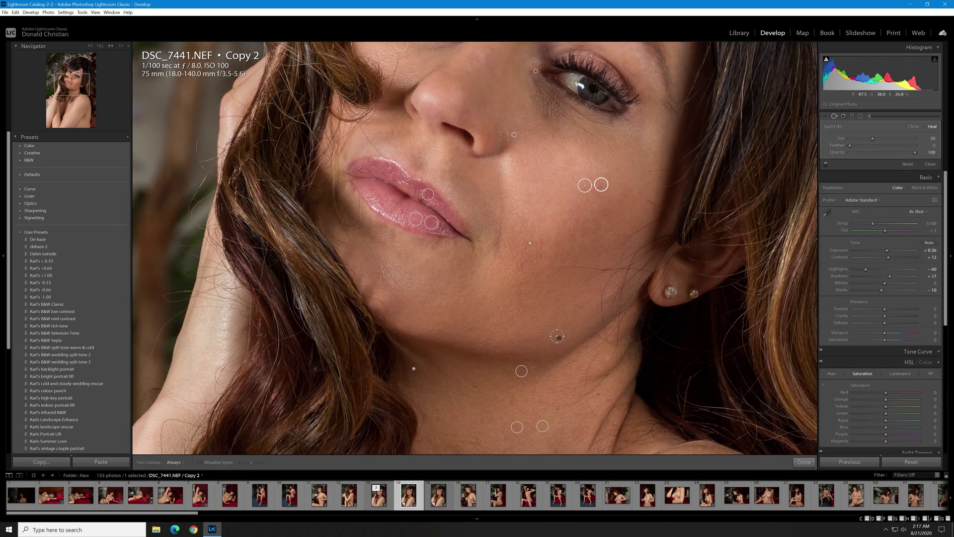
{"action": "left_click", "coordinate": [558, 335]}
{"action": "left_click", "coordinate": [411, 366]}
Heal the row of spots on the middle forearm with the brush size set to 40
{"action": "scroll", "coordinate": [370, 325], "scroll_direction": "up", "scroll_amount": 1}
{"action": "left_click", "coordinate": [370, 325]}
{"action": "left_click", "coordinate": [374, 338]}
{"action": "left_click", "coordinate": [387, 360]}
{"action": "left_click", "coordinate": [383, 394]}
{"action": "left_click", "coordinate": [383, 453]}
Heal the dark spots on the shaded torso and the remaining ones on the forearms
{"action": "left_click", "coordinate": [471, 259]}
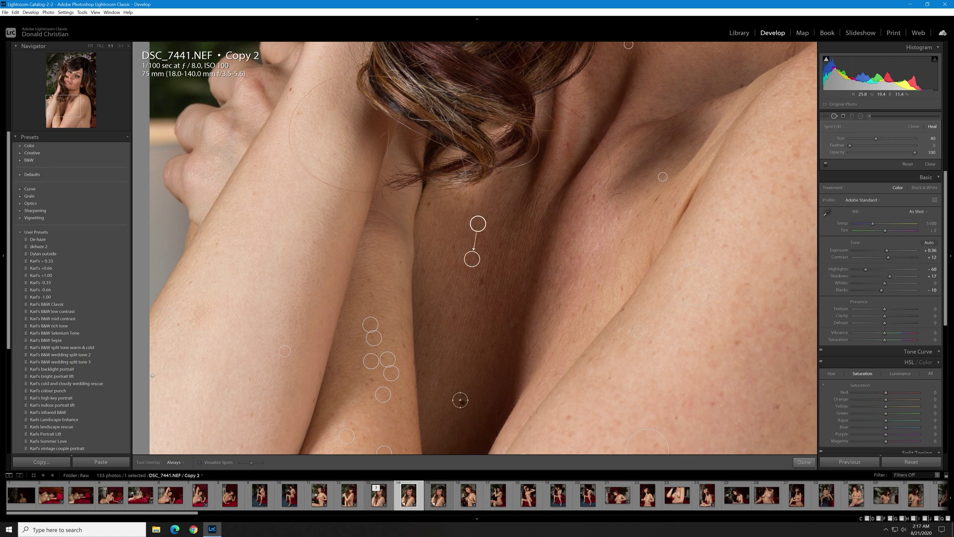
{"action": "left_click", "coordinate": [459, 403]}
{"action": "left_click_drag", "start_coordinate": [459, 403], "coordinate": [481, 293]}
{"action": "left_click", "coordinate": [395, 286]}
{"action": "left_click_drag", "start_coordinate": [350, 365], "coordinate": [384, 284]}
{"action": "left_click", "coordinate": [239, 363]}
{"action": "left_click", "coordinate": [479, 377]}
{"action": "left_click", "coordinate": [463, 433]}
{"action": "left_click", "coordinate": [477, 319]}
{"action": "left_click", "coordinate": [476, 336]}
{"action": "left_click_drag", "start_coordinate": [477, 320], "coordinate": [468, 307]}
Heal the remaining spots on the chest and upper arm, and finish the spot removal
{"action": "left_click", "coordinate": [679, 261]}
{"action": "left_click", "coordinate": [628, 228]}
{"action": "left_click_drag", "start_coordinate": [777, 213], "coordinate": [547, 354]}
{"action": "left_click", "coordinate": [546, 350]}
{"action": "left_click", "coordinate": [606, 357]}
{"action": "left_click", "coordinate": [579, 405]}
{"action": "left_click", "coordinate": [563, 289]}
{"action": "left_click", "coordinate": [409, 256]}
{"action": "left_click", "coordinate": [550, 177]}
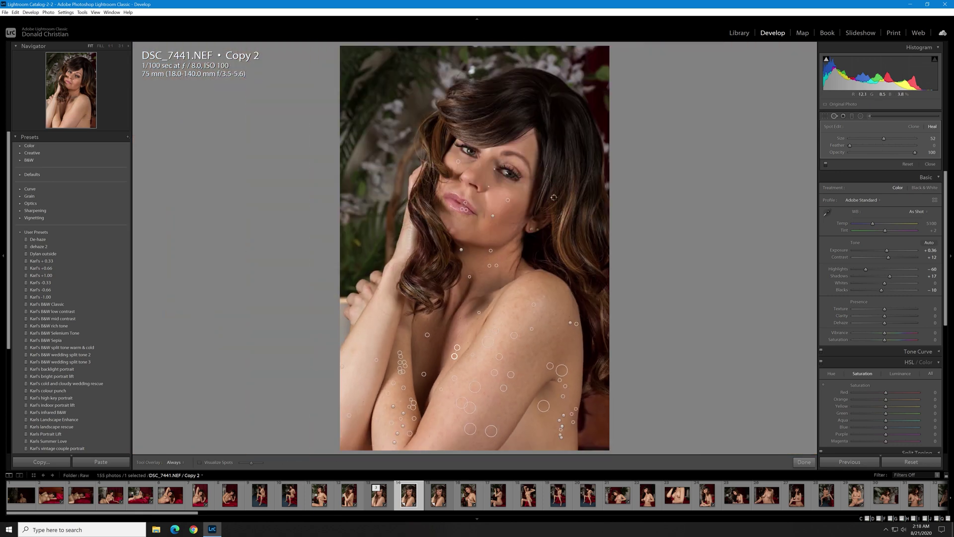
{"action": "left_click", "coordinate": [834, 116]}
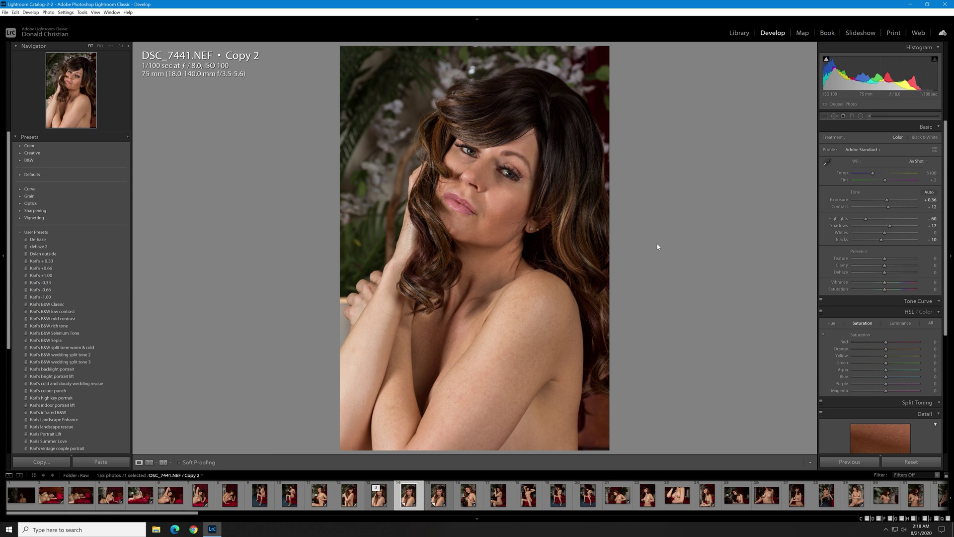
Paint an Adjustment Brush mask over the upper arm at size 7 with the mask overlay shown
{"action": "left_click", "coordinate": [869, 117]}
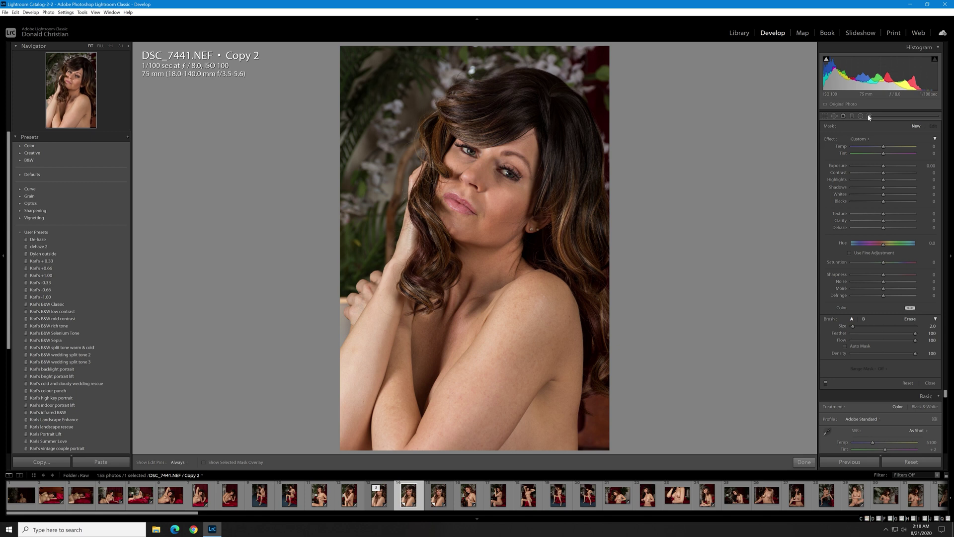
{"action": "left_click", "coordinate": [869, 116]}
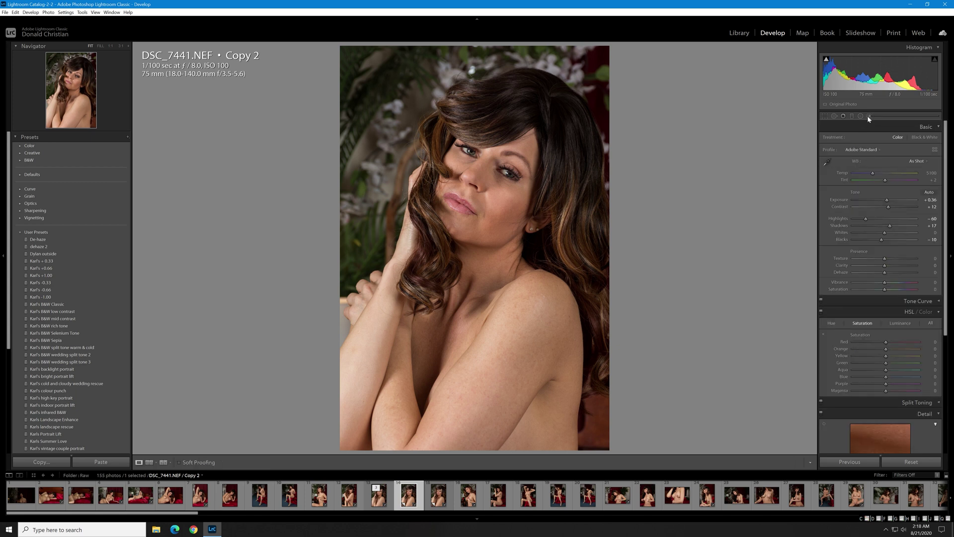
{"action": "left_click", "coordinate": [868, 116]}
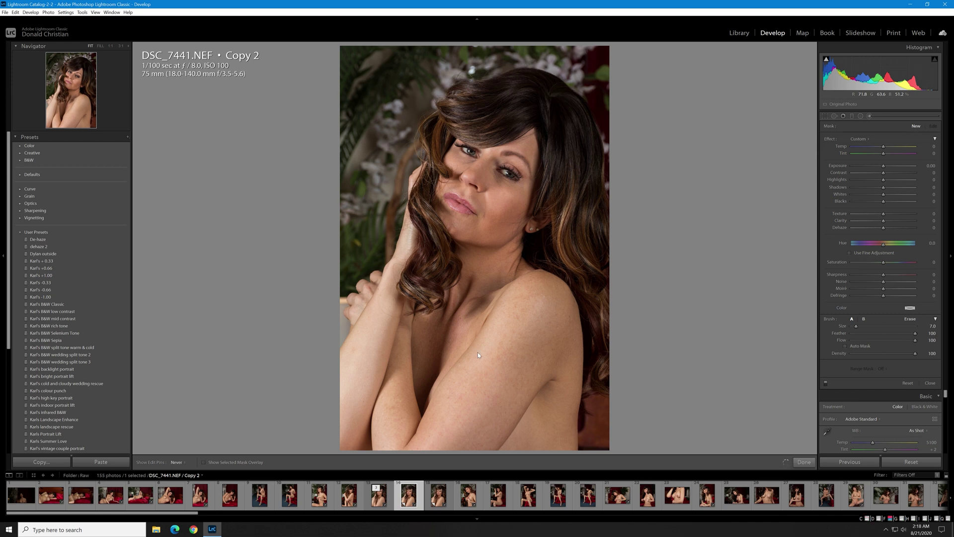
{"action": "left_click_drag", "start_coordinate": [524, 308], "coordinate": [467, 375]}
{"action": "key", "text": "o"}
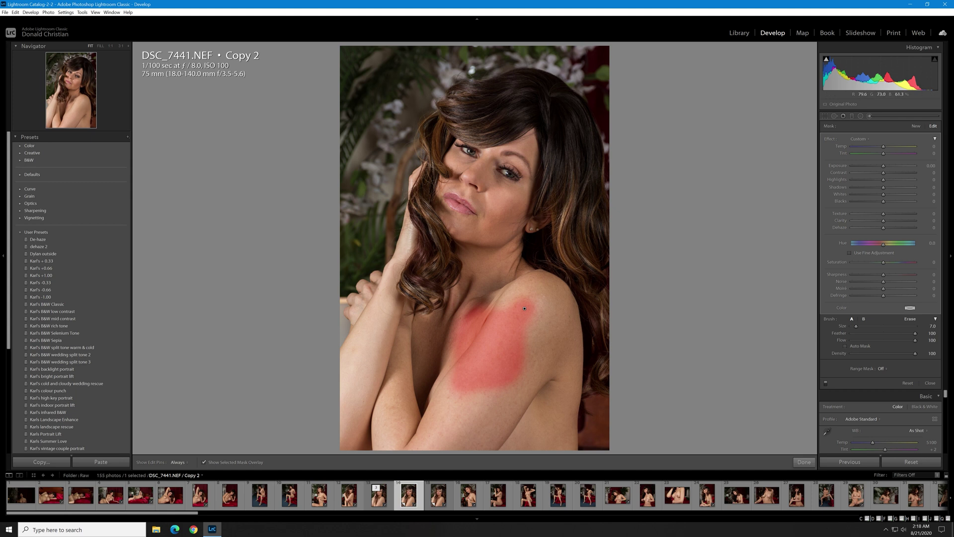
{"action": "mouse_move", "coordinate": [528, 330]}
{"action": "left_mouse_down"}
{"action": "mouse_move", "coordinate": [532, 308]}
{"action": "mouse_move", "coordinate": [538, 373]}
{"action": "mouse_move", "coordinate": [495, 414]}
{"action": "mouse_move", "coordinate": [464, 398]}
{"action": "left_mouse_up"}
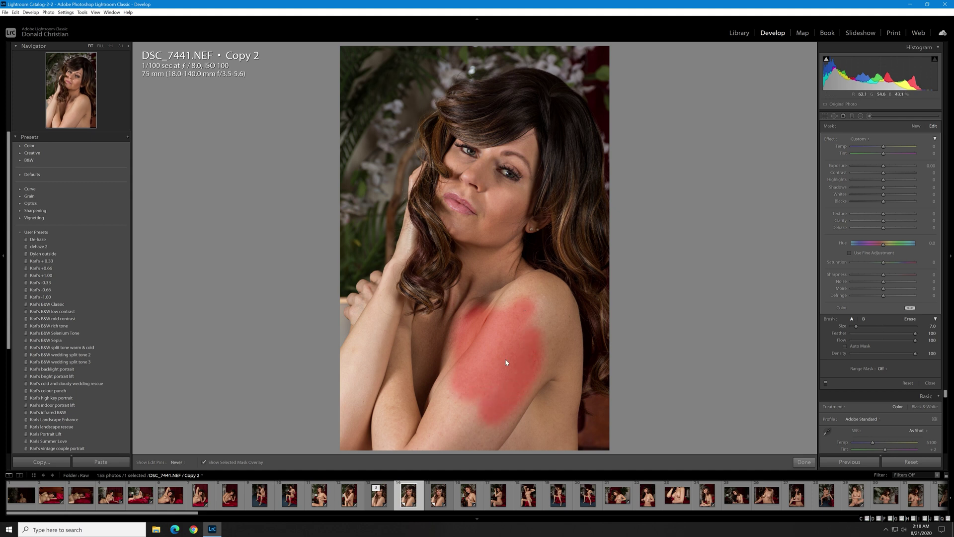
Set the mask's Range Mask to Color and sample the skin tone on the upper arm
{"action": "left_click", "coordinate": [882, 369]}
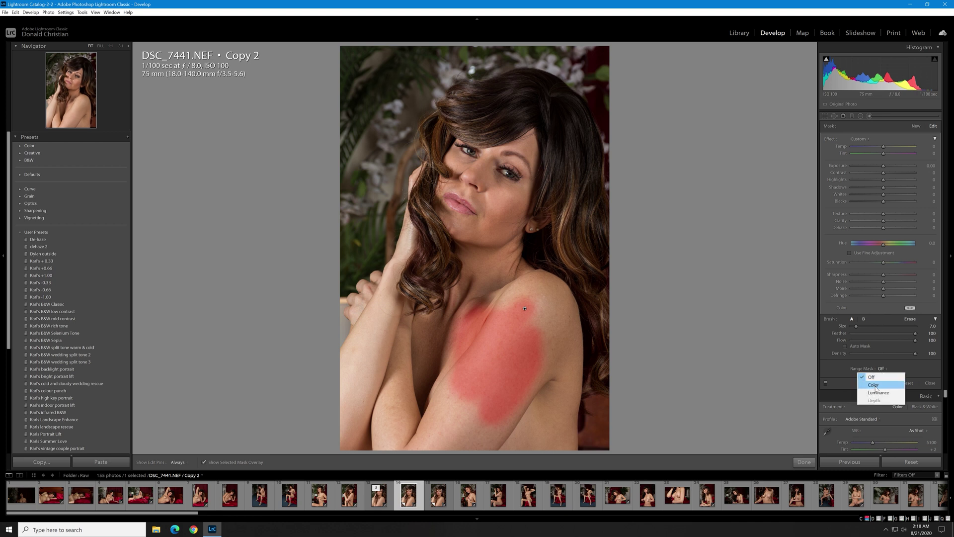
{"action": "left_click", "coordinate": [874, 385]}
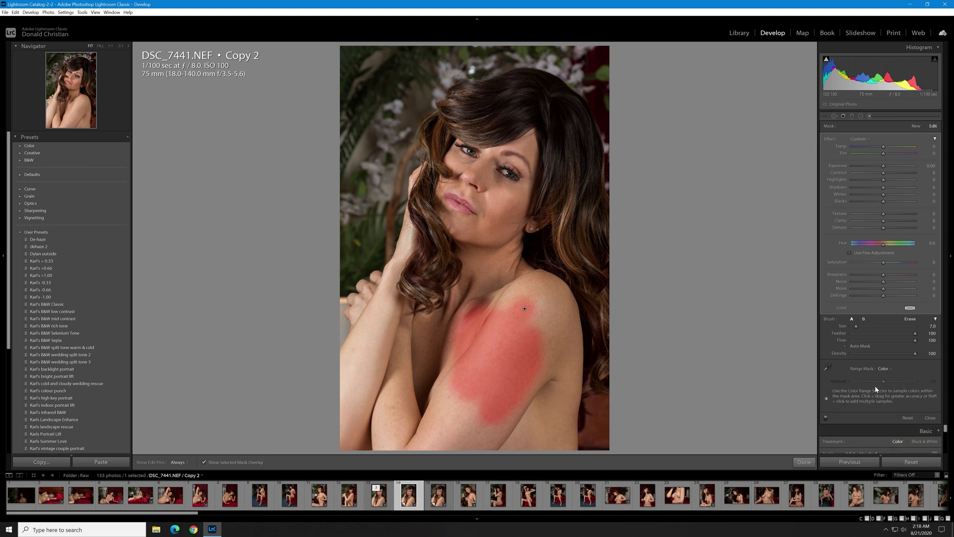
{"action": "left_click", "coordinate": [828, 368]}
{"action": "left_click", "coordinate": [519, 355]}
{"action": "left_click", "coordinate": [828, 368]}
Extend the mask over the shoulder, back, torso, both forearms and the hands, reducing the brush size for narrow areas
{"action": "mouse_move", "coordinate": [463, 376]}
{"action": "left_mouse_down"}
{"action": "mouse_move", "coordinate": [440, 431]}
{"action": "mouse_move", "coordinate": [394, 432]}
{"action": "mouse_move", "coordinate": [550, 438]}
{"action": "mouse_move", "coordinate": [561, 409]}
{"action": "mouse_move", "coordinate": [562, 338]}
{"action": "mouse_move", "coordinate": [576, 353]}
{"action": "mouse_move", "coordinate": [547, 318]}
{"action": "mouse_move", "coordinate": [535, 282]}
{"action": "mouse_move", "coordinate": [504, 298]}
{"action": "mouse_move", "coordinate": [509, 276]}
{"action": "left_mouse_up"}
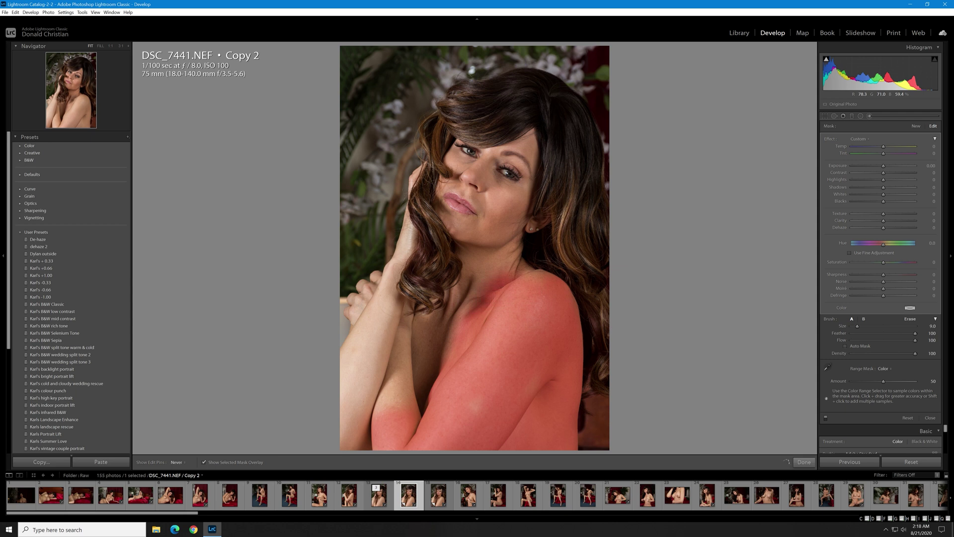
{"action": "mouse_move", "coordinate": [402, 397]}
{"action": "left_mouse_down"}
{"action": "mouse_move", "coordinate": [370, 305]}
{"action": "mouse_move", "coordinate": [393, 405]}
{"action": "mouse_move", "coordinate": [350, 380]}
{"action": "mouse_move", "coordinate": [349, 354]}
{"action": "mouse_move", "coordinate": [350, 440]}
{"action": "mouse_move", "coordinate": [364, 423]}
{"action": "left_mouse_up"}
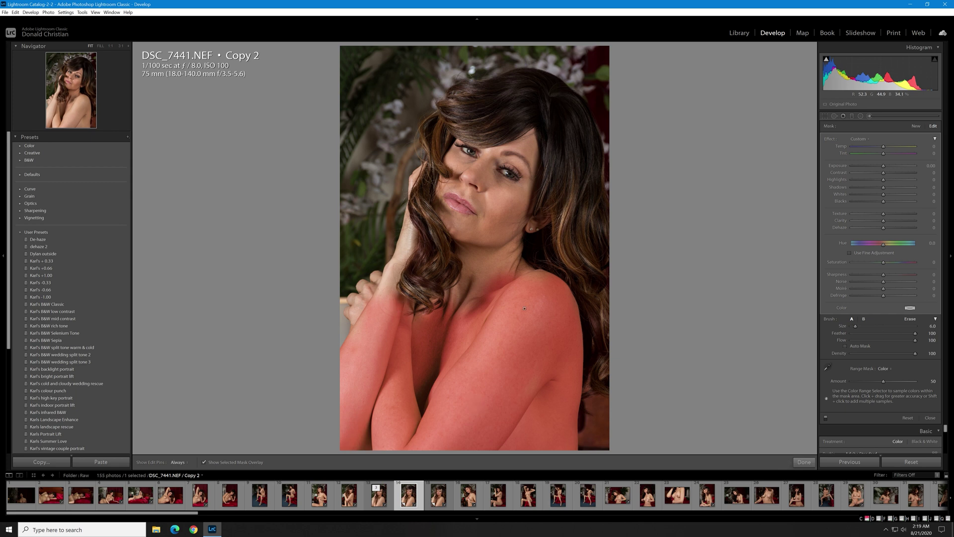
{"action": "scroll", "coordinate": [427, 173], "scroll_direction": "down", "scroll_amount": 2}
{"action": "left_click_drag", "start_coordinate": [426, 166], "coordinate": [375, 322]}
{"action": "scroll", "coordinate": [410, 236], "scroll_direction": "up", "scroll_amount": 3}
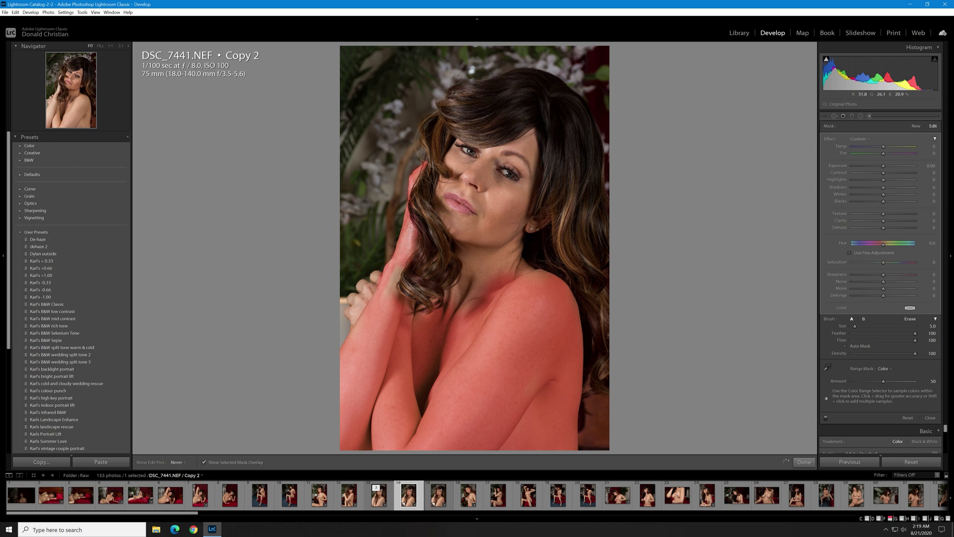
{"action": "scroll", "coordinate": [381, 285], "scroll_direction": "down", "scroll_amount": 1}
{"action": "mouse_move", "coordinate": [380, 280]}
{"action": "left_mouse_down"}
{"action": "mouse_move", "coordinate": [370, 308]}
{"action": "mouse_move", "coordinate": [357, 303]}
{"action": "mouse_move", "coordinate": [363, 314]}
{"action": "mouse_move", "coordinate": [353, 318]}
{"action": "mouse_move", "coordinate": [360, 332]}
{"action": "mouse_move", "coordinate": [370, 313]}
{"action": "left_mouse_up"}
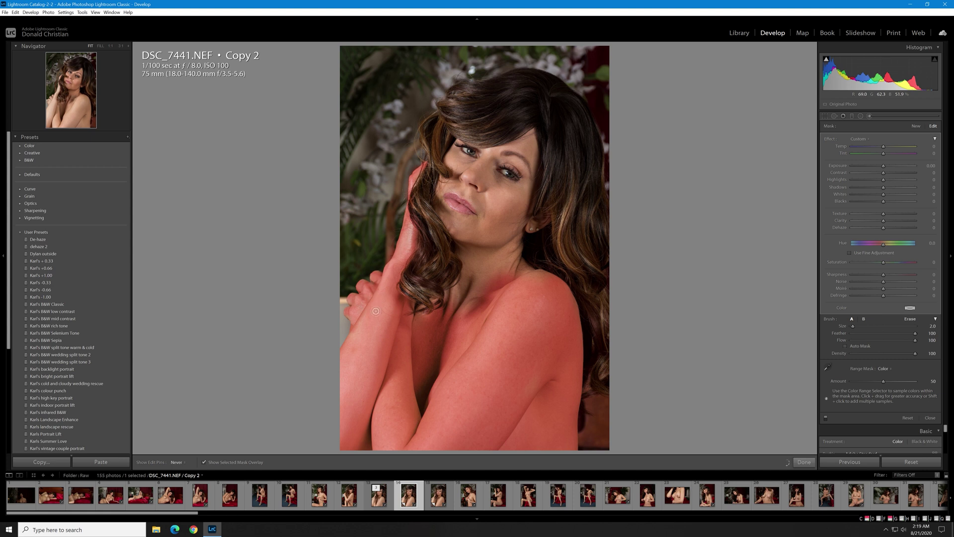
Paint the neck and upper chest into the mask and set the color range Amount to 63
{"action": "mouse_move", "coordinate": [469, 254]}
{"action": "left_mouse_down"}
{"action": "mouse_move", "coordinate": [499, 259]}
{"action": "mouse_move", "coordinate": [530, 239]}
{"action": "mouse_move", "coordinate": [517, 282]}
{"action": "mouse_move", "coordinate": [534, 275]}
{"action": "mouse_move", "coordinate": [512, 264]}
{"action": "mouse_move", "coordinate": [525, 254]}
{"action": "mouse_move", "coordinate": [484, 265]}
{"action": "mouse_move", "coordinate": [470, 255]}
{"action": "mouse_move", "coordinate": [503, 258]}
{"action": "mouse_move", "coordinate": [455, 294]}
{"action": "left_mouse_up"}
{"action": "scroll", "coordinate": [498, 268], "scroll_direction": "up", "scroll_amount": 2}
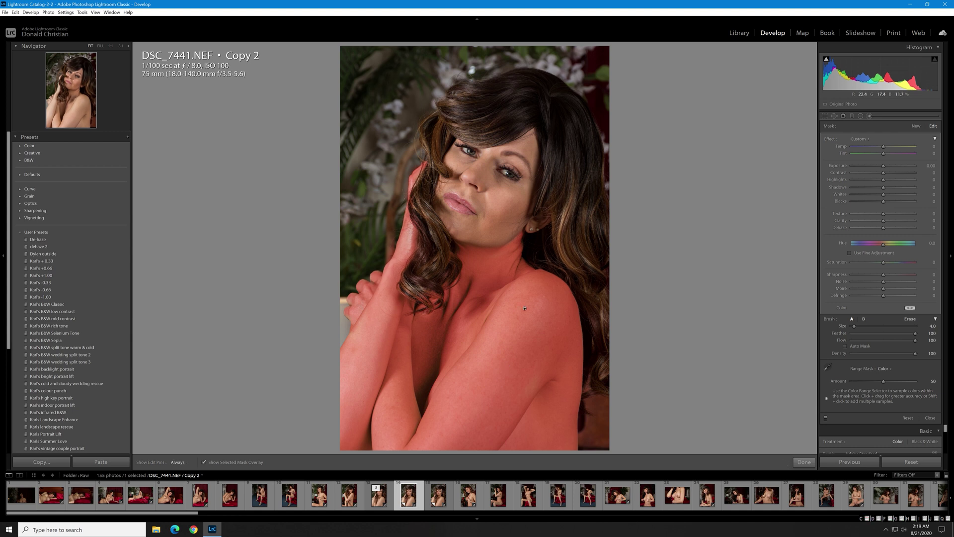
{"action": "key", "text": "h"}
{"action": "left_click_drag", "start_coordinate": [892, 378], "coordinate": [889, 379]}
{"action": "key", "text": "h"}
{"action": "key", "text": "h"}
Erase the mask spill from the background around the fingers of the lower hand
{"action": "left_click", "coordinate": [365, 299]}
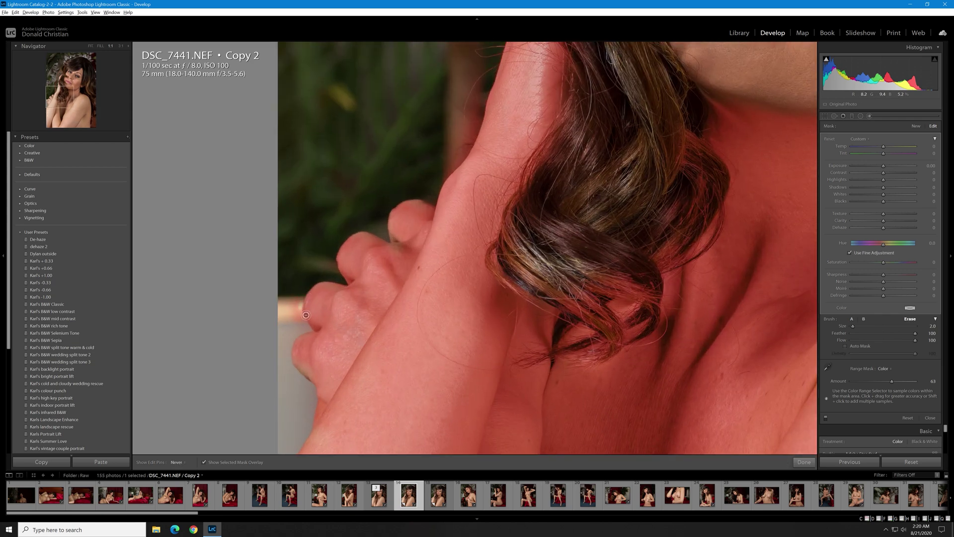
{"action": "mouse_move", "coordinate": [299, 308]}
{"action": "left_mouse_down"}
{"action": "mouse_move", "coordinate": [301, 330]}
{"action": "mouse_move", "coordinate": [308, 327]}
{"action": "mouse_move", "coordinate": [293, 318]}
{"action": "left_mouse_up"}
{"action": "left_click_drag", "start_coordinate": [300, 362], "coordinate": [307, 368]}
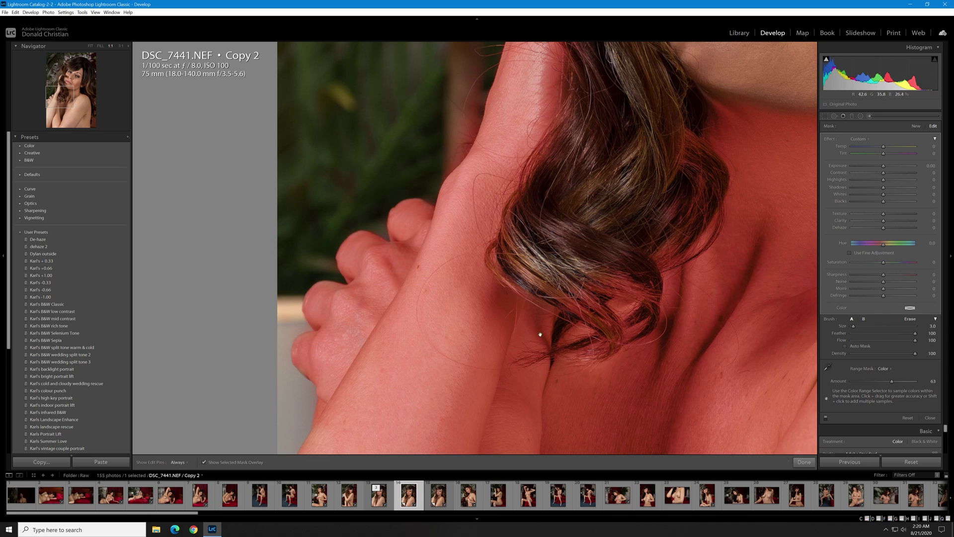
{"action": "key", "text": "z"}
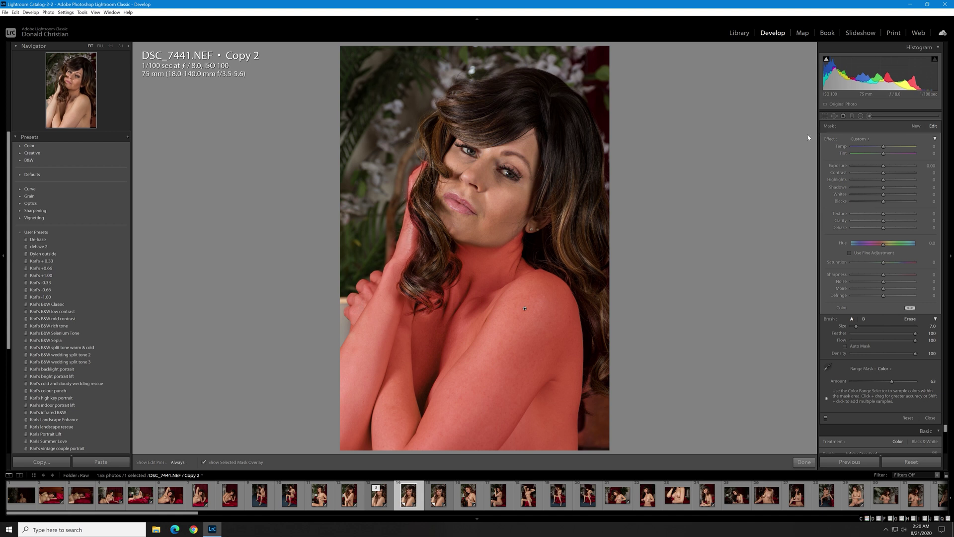
Hide the mask overlay, soften the masked skin with Clarity -67 and slightly lower Whites, and finish the brush adjustment
{"action": "key", "text": "o"}
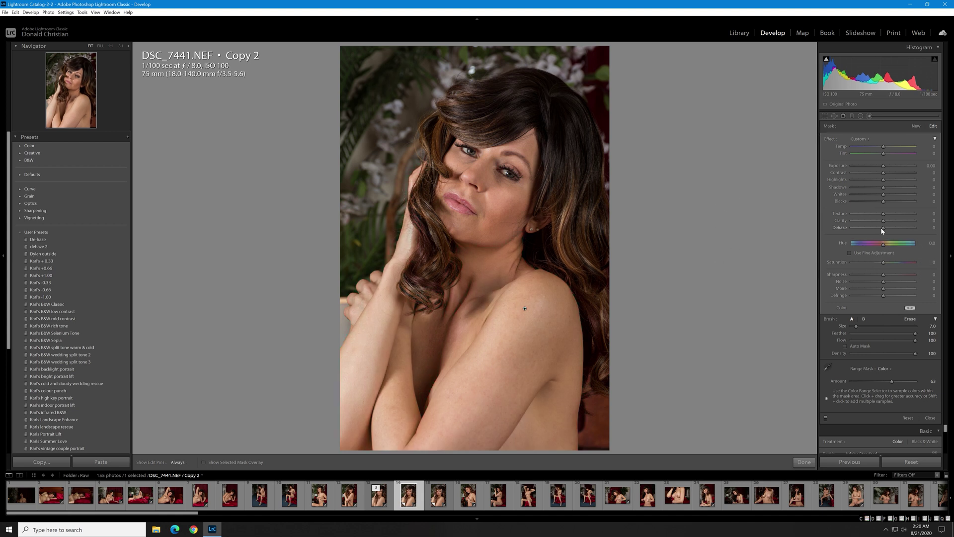
{"action": "left_click_drag", "start_coordinate": [883, 224], "coordinate": [868, 224]}
{"action": "left_click_drag", "start_coordinate": [868, 224], "coordinate": [866, 224]}
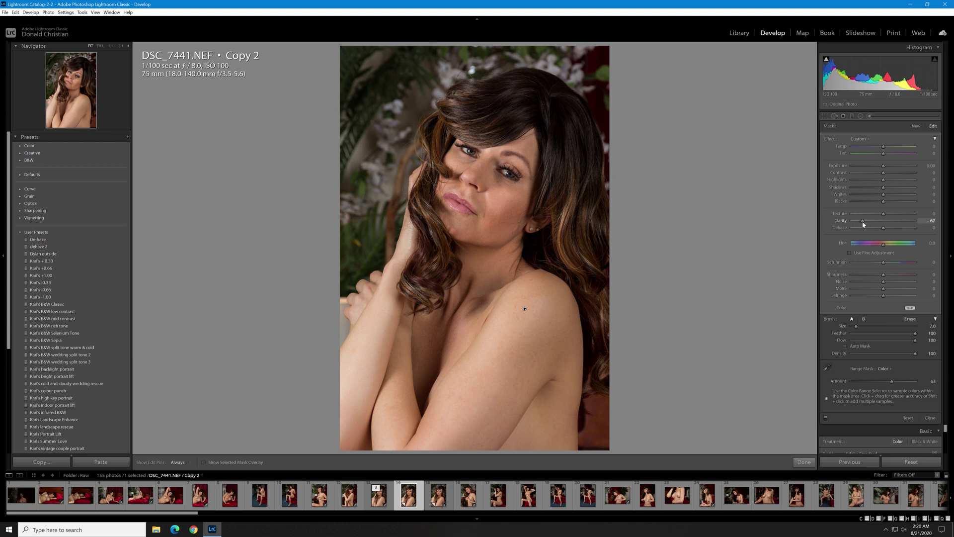
{"action": "left_click_drag", "start_coordinate": [863, 221], "coordinate": [863, 221]}
{"action": "left_click_drag", "start_coordinate": [882, 197], "coordinate": [881, 195]}
{"action": "left_click", "coordinate": [868, 117]}
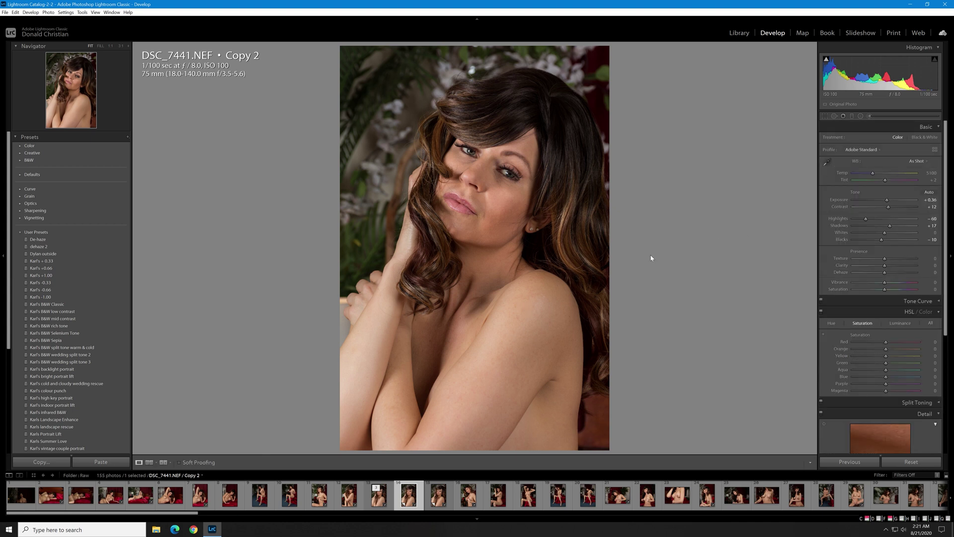
Open the photo's export settings and browse the destination folder to the model's folder inside Glamour Photography\04-23-2017 on drive F
{"action": "left_click", "coordinate": [5, 12]}
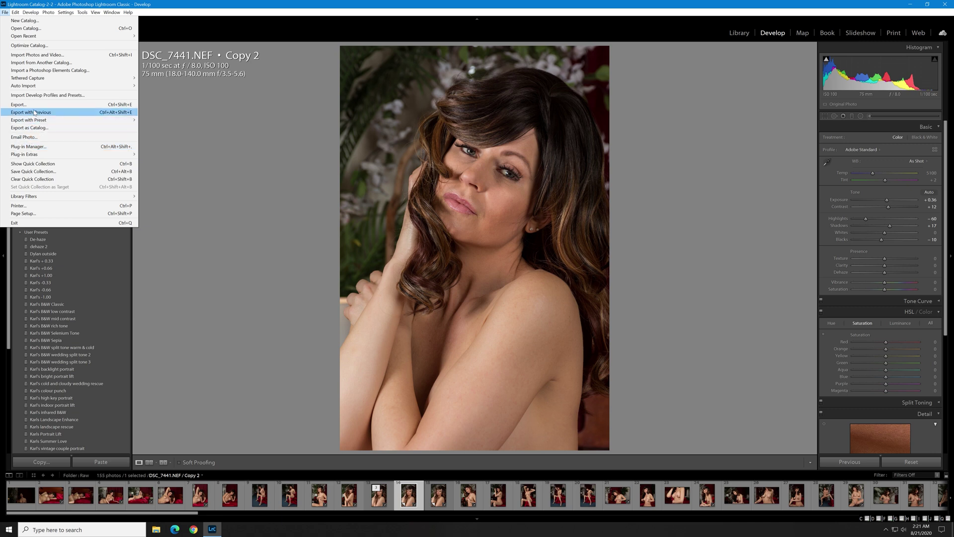
{"action": "left_click", "coordinate": [20, 105]}
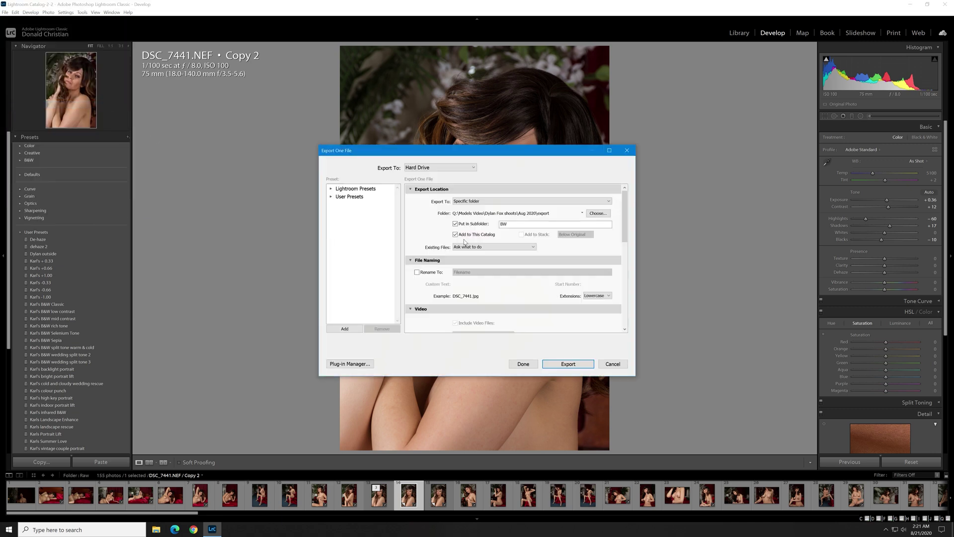
{"action": "left_click", "coordinate": [596, 213]}
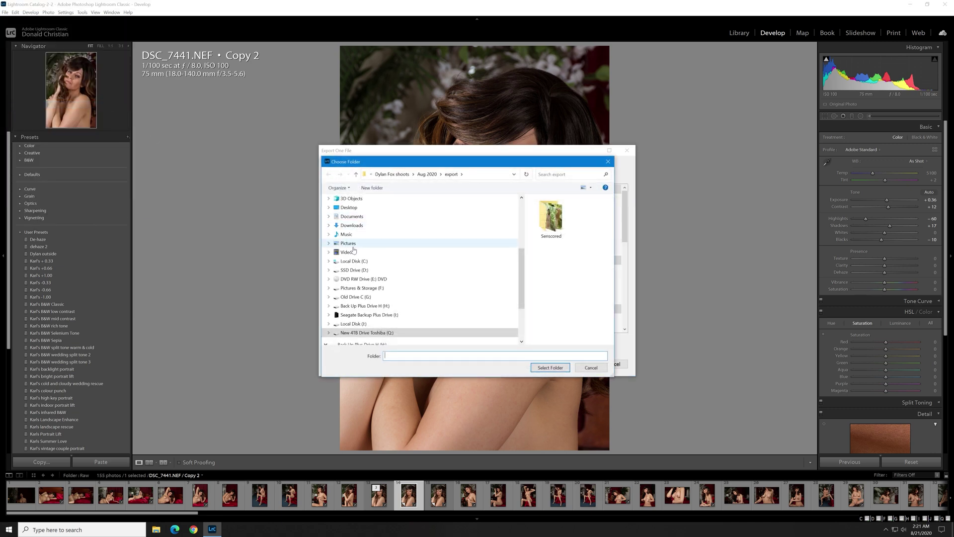
{"action": "left_click", "coordinate": [378, 288]}
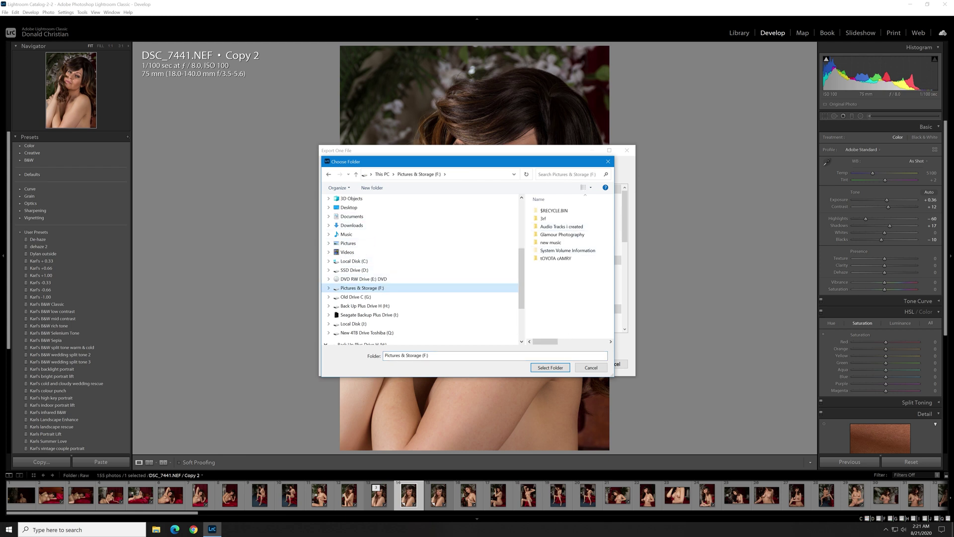
{"action": "left_click_drag", "start_coordinate": [613, 380], "coordinate": [868, 434]}
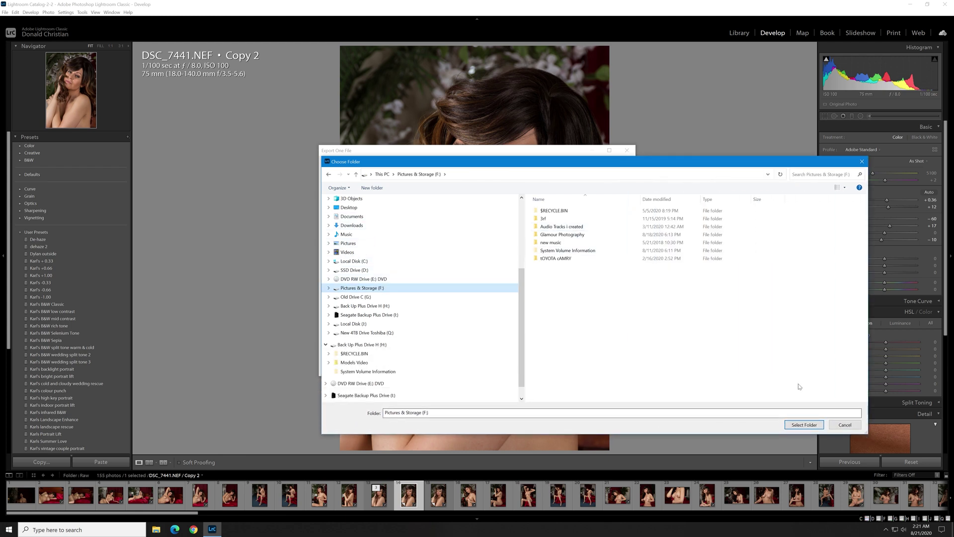
{"action": "left_click", "coordinate": [581, 235]}
{"action": "double_click", "coordinate": [581, 235]}
{"action": "double_click", "coordinate": [557, 211]}
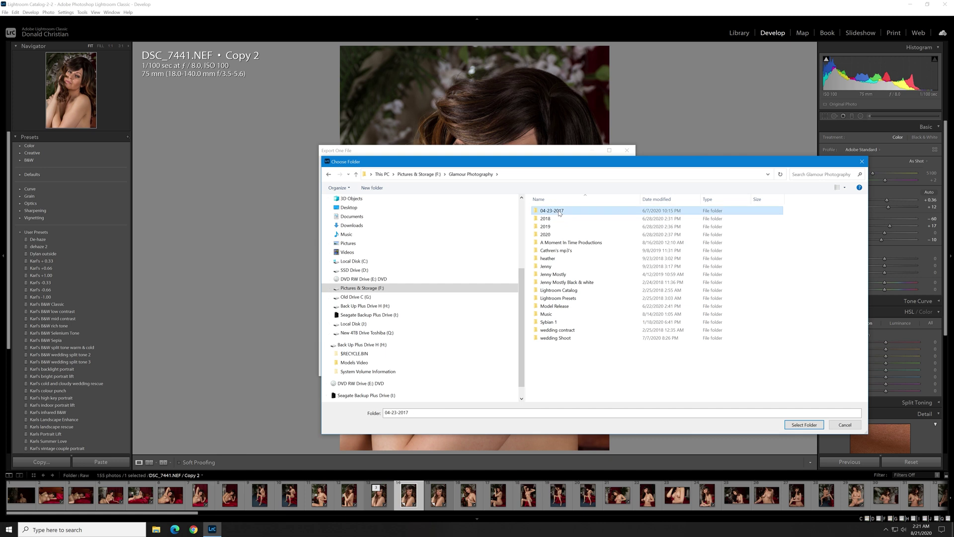
{"action": "left_click", "coordinate": [559, 229]}
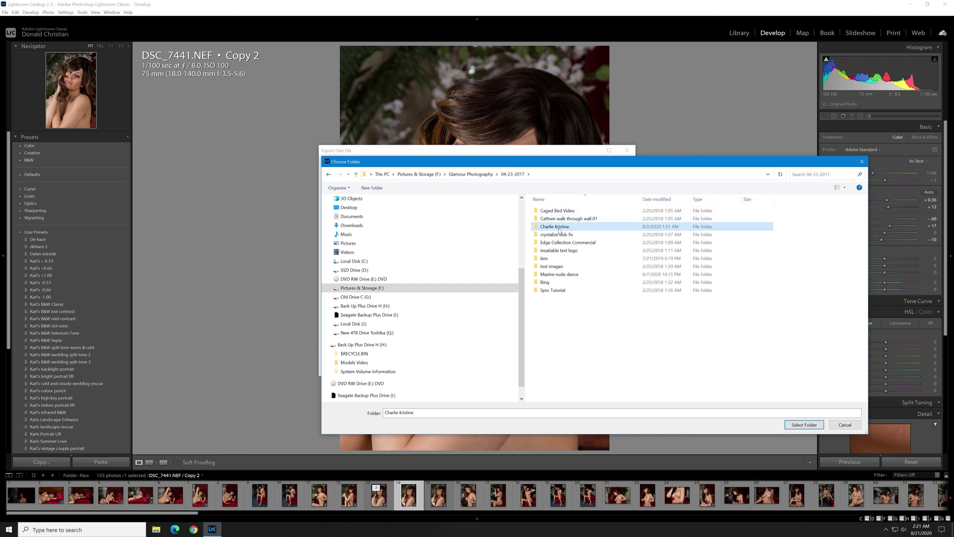
{"action": "double_click", "coordinate": [559, 229]}
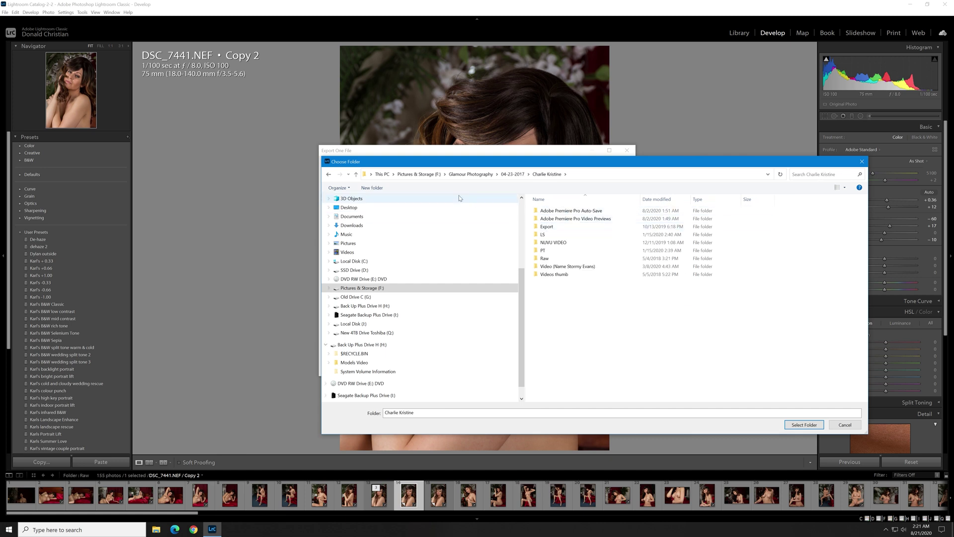
Create a folder named New Export there, select it as the destination, and export the photo
{"action": "left_click", "coordinate": [372, 188]}
{"action": "type", "text": "New Export"}
{"action": "key", "text": "Return"}
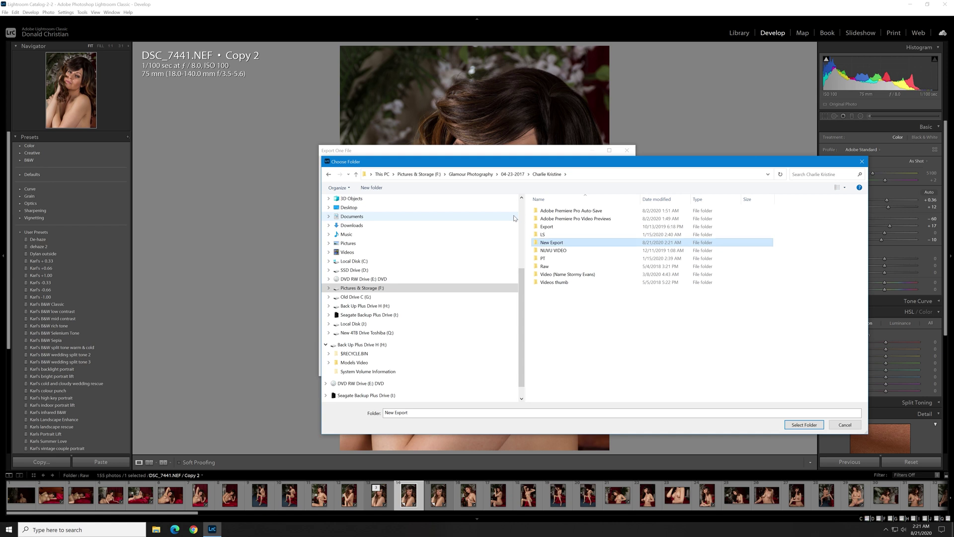
{"action": "double_click", "coordinate": [551, 243]}
{"action": "left_click", "coordinate": [803, 424]}
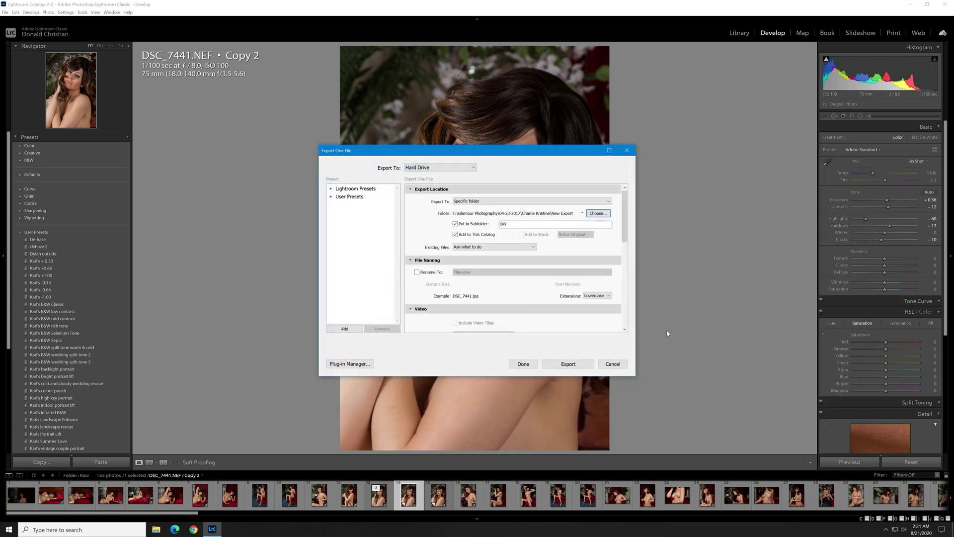
{"action": "left_click", "coordinate": [571, 365]}
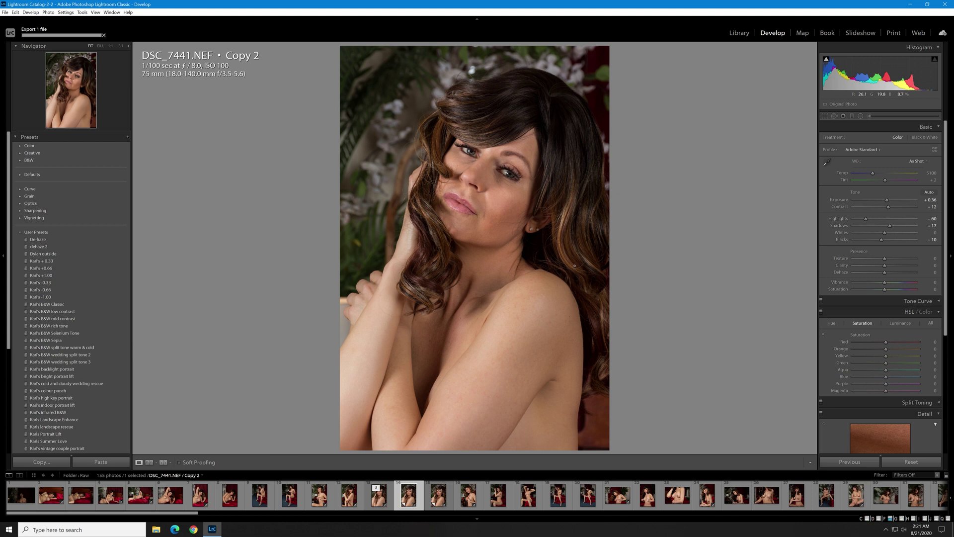
Close Lightroom Classic, skipping the catalog backup this time, and launch PortraitPro Studio 19
{"action": "left_click", "coordinate": [945, 6]}
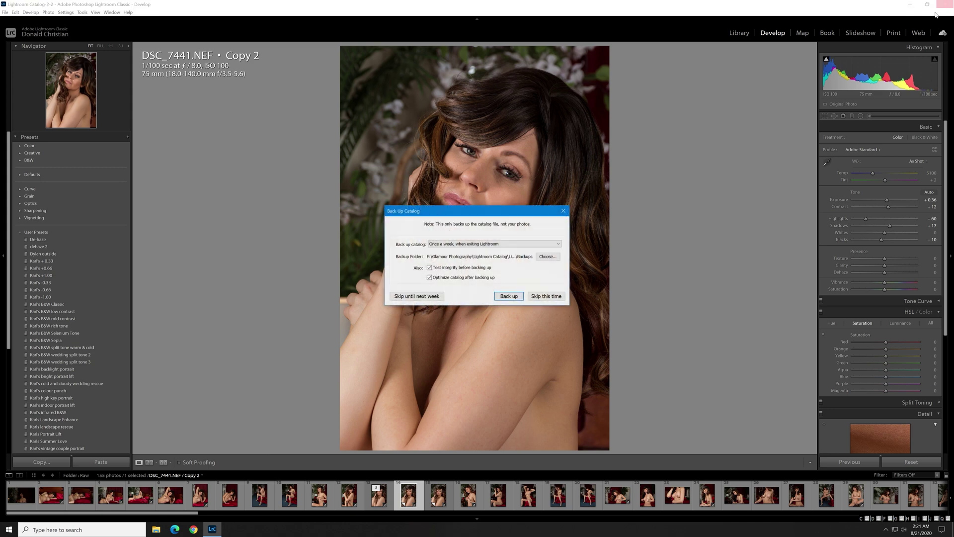
{"action": "left_click", "coordinate": [546, 296]}
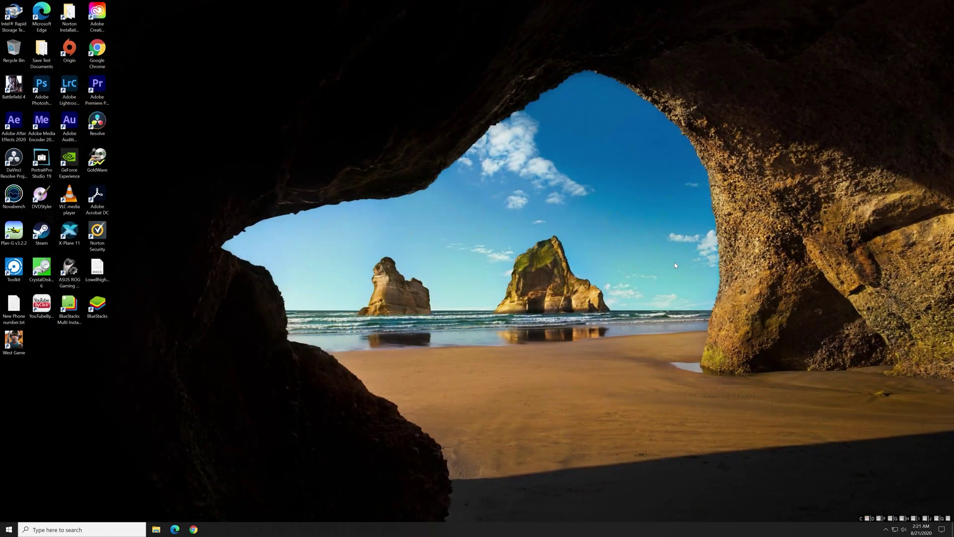
{"action": "double_click", "coordinate": [42, 159]}
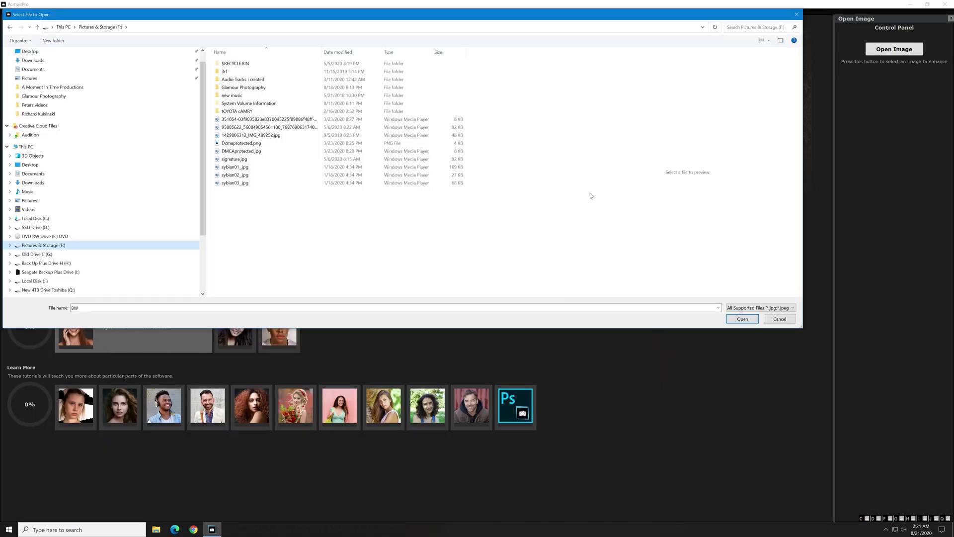
Open DSC_7441.jpg from the BW subfolder of New Export in the model's folder under Glamour Photography\04-23-2017
{"action": "double_click", "coordinate": [243, 87]}
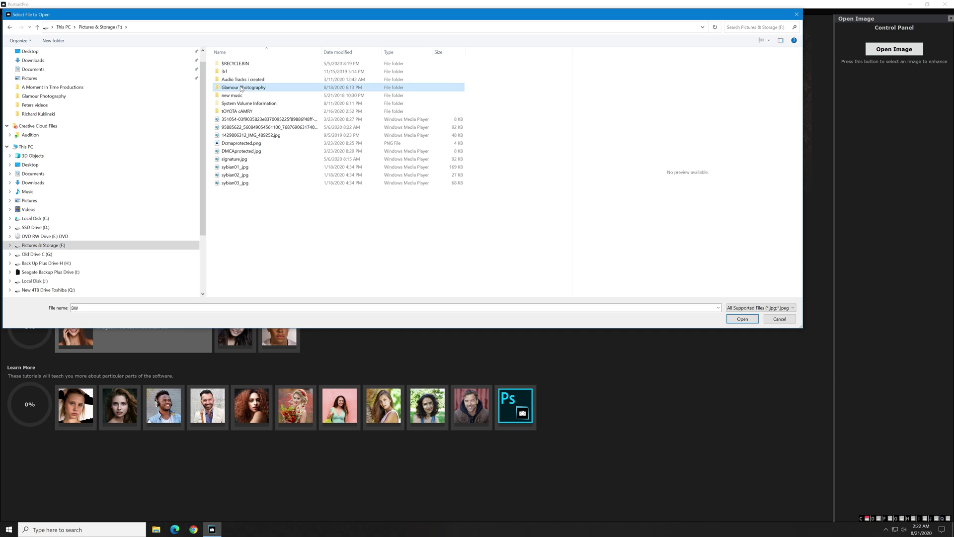
{"action": "double_click", "coordinate": [243, 64]}
{"action": "double_click", "coordinate": [243, 65]}
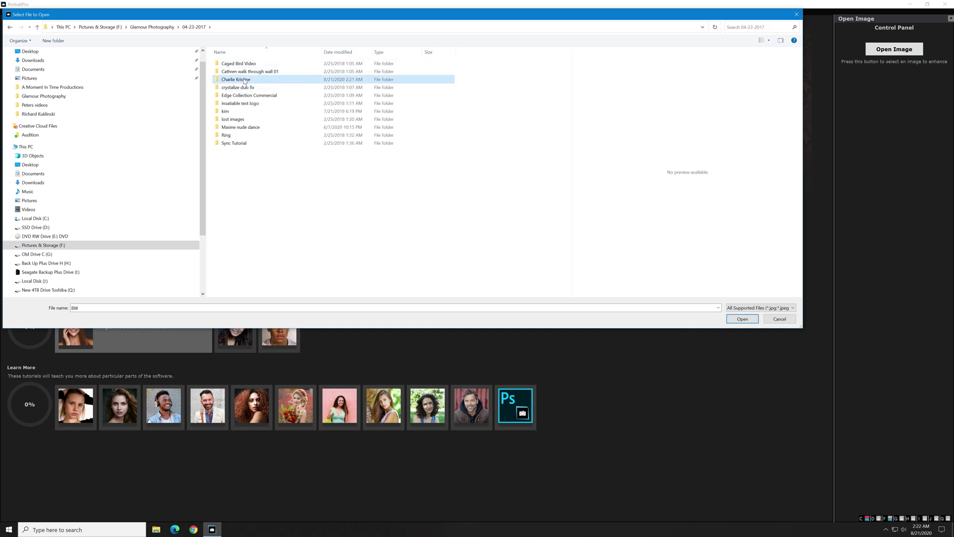
{"action": "double_click", "coordinate": [243, 95]}
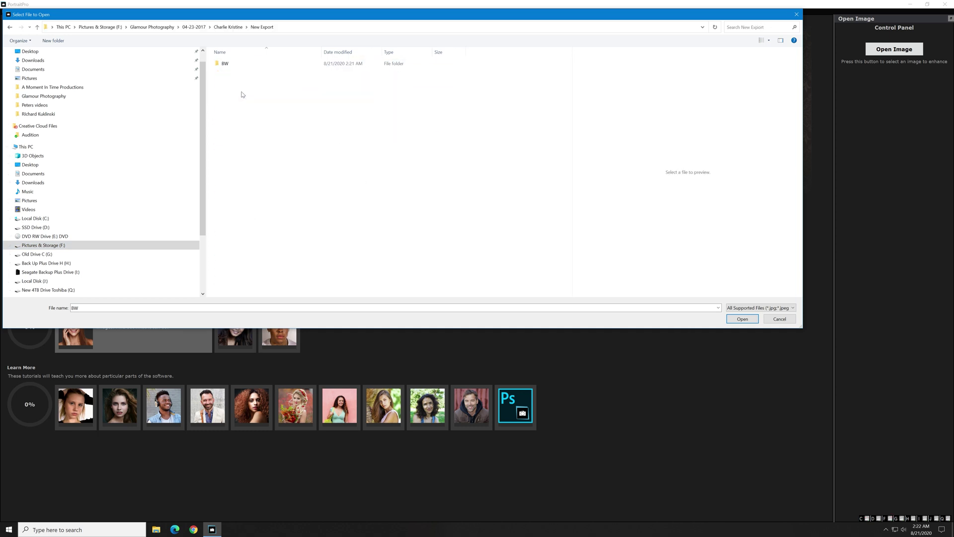
{"action": "double_click", "coordinate": [228, 63]}
{"action": "left_click", "coordinate": [232, 70]}
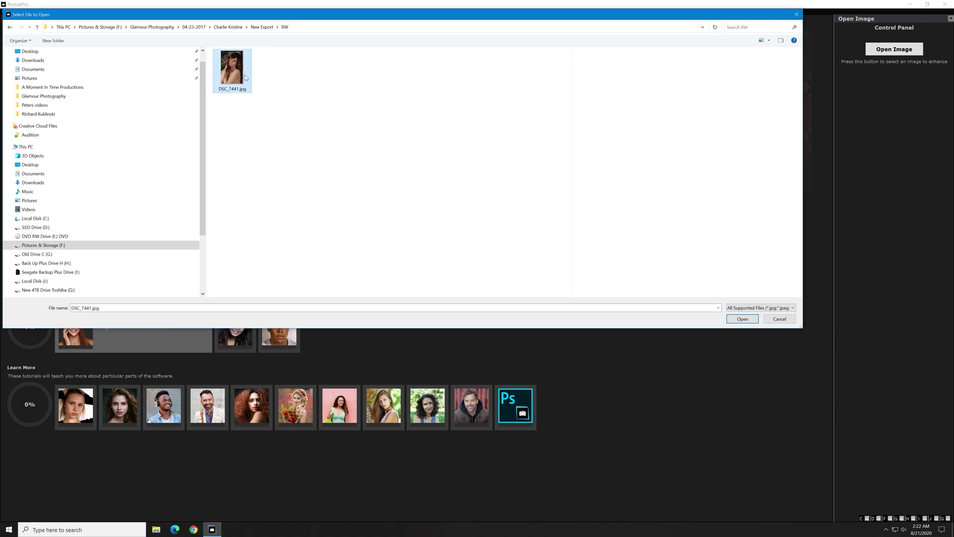
{"action": "left_click", "coordinate": [743, 318]}
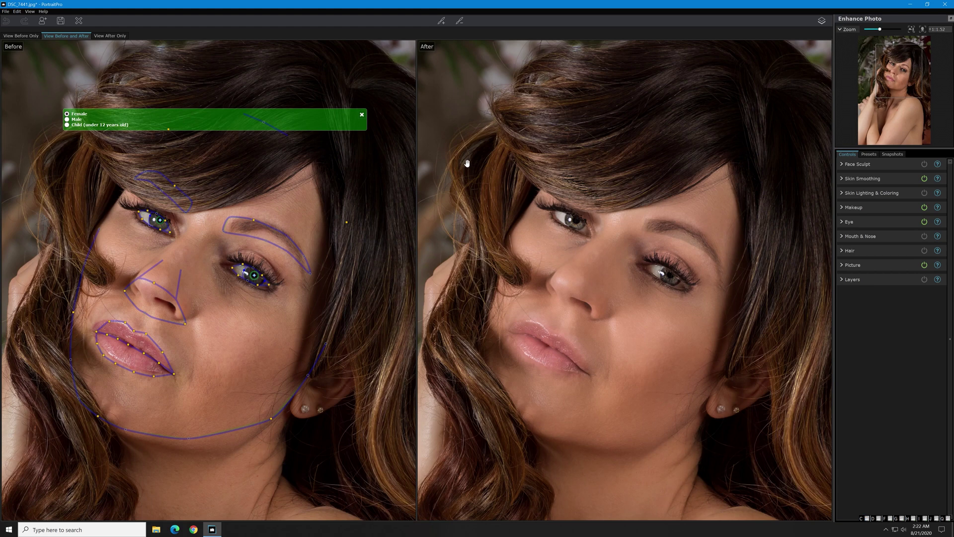
Bring up the face outline adjustment and fit the eyebrow outline to the fully visible eyebrow
{"action": "left_click", "coordinate": [5, 11]}
{"action": "left_click", "coordinate": [26, 85]}
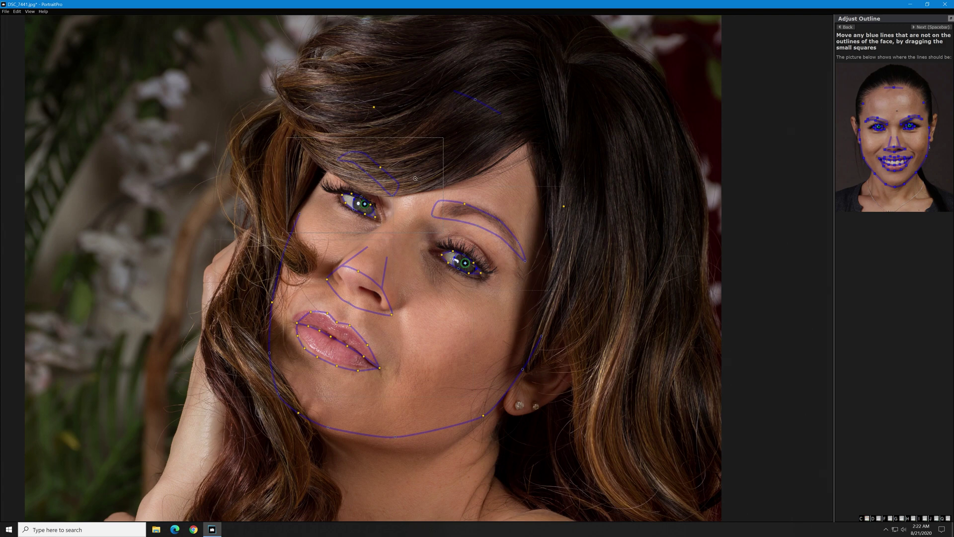
{"action": "left_click_drag", "start_coordinate": [464, 204], "coordinate": [440, 216]}
{"action": "left_click_drag", "start_coordinate": [528, 260], "coordinate": [520, 281]}
{"action": "left_click_drag", "start_coordinate": [488, 229], "coordinate": [485, 218]}
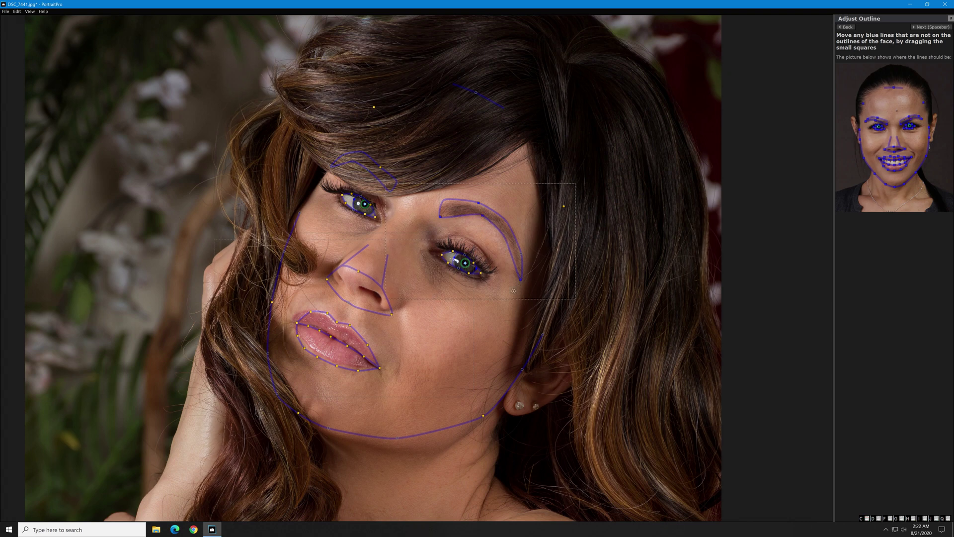
Fit the eyelid outline and pupil circle to the eye below that eyebrow, and accept the face outlines
{"action": "left_click", "coordinate": [505, 299]}
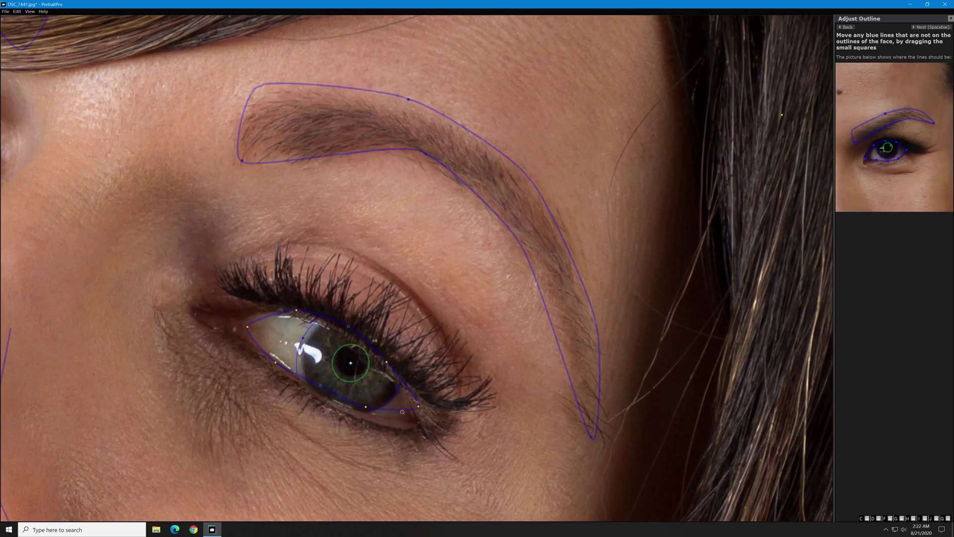
{"action": "left_click_drag", "start_coordinate": [365, 407], "coordinate": [421, 422]}
{"action": "left_click_drag", "start_coordinate": [387, 362], "coordinate": [415, 385]}
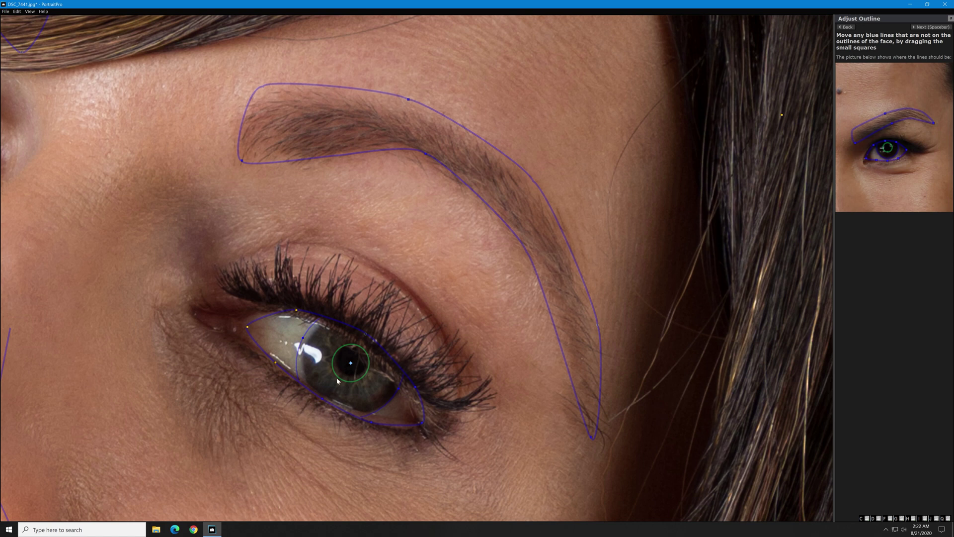
{"action": "mouse_move", "coordinate": [351, 365]}
{"action": "left_mouse_down"}
{"action": "mouse_move", "coordinate": [378, 364]}
{"action": "mouse_move", "coordinate": [365, 372]}
{"action": "left_mouse_up"}
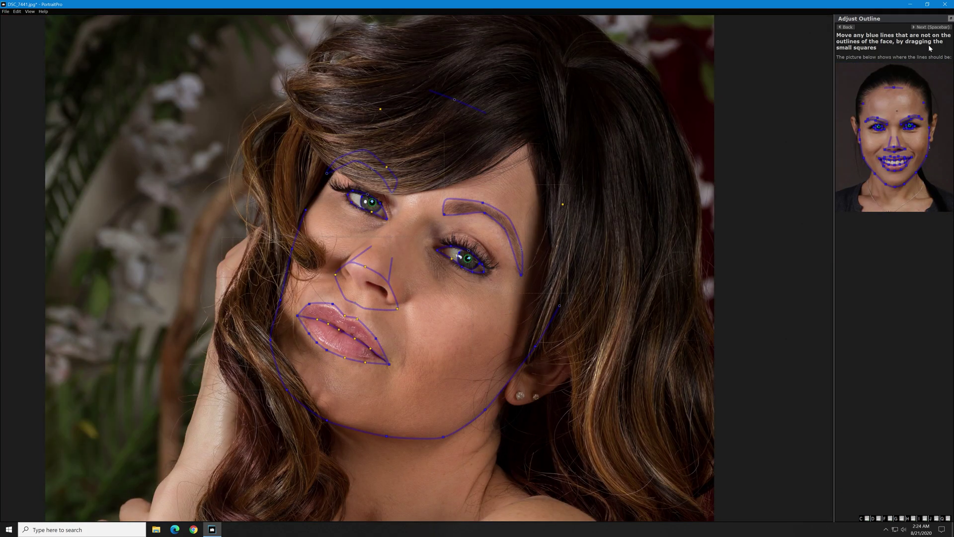
{"action": "left_click", "coordinate": [939, 28]}
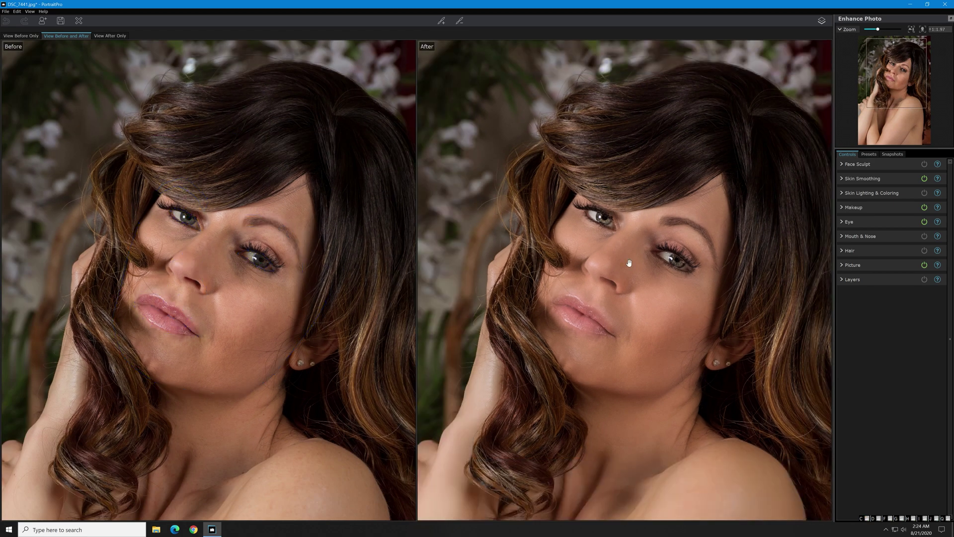
Browse the global presets and apply the Charlie K01 preset to the portrait
{"action": "scroll", "coordinate": [724, 260], "scroll_direction": "up", "scroll_amount": 1}
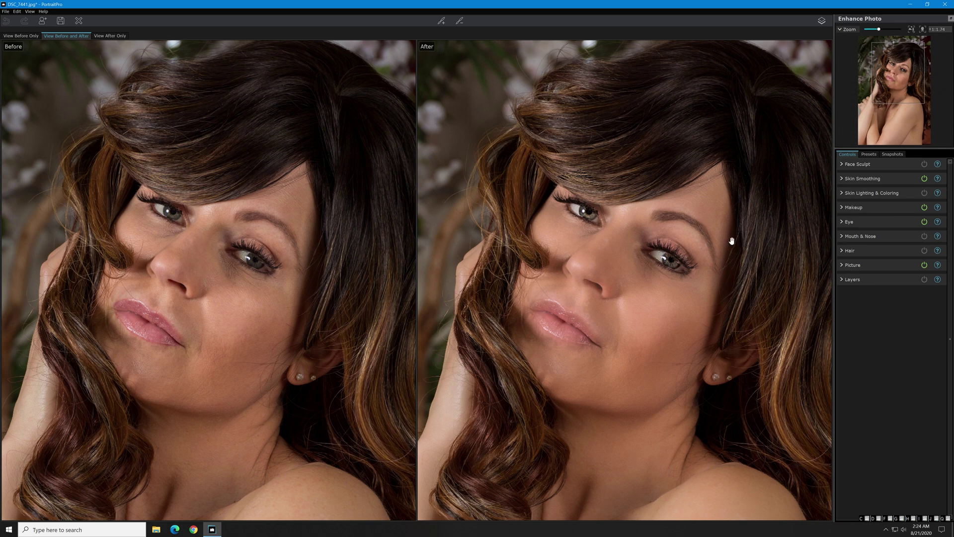
{"action": "left_click", "coordinate": [869, 154]}
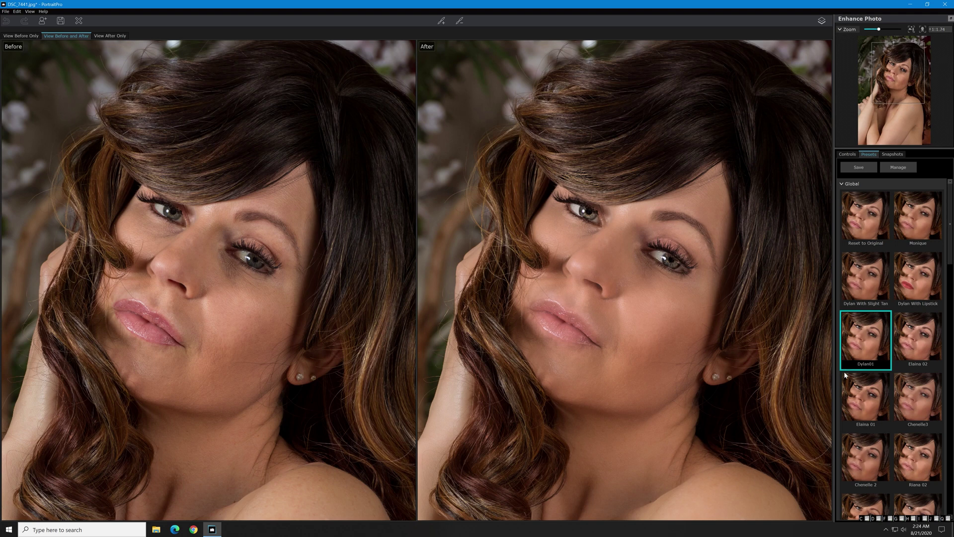
{"action": "scroll", "coordinate": [861, 376], "scroll_direction": "down", "scroll_amount": 1}
{"action": "scroll", "coordinate": [861, 376], "scroll_direction": "down", "scroll_amount": 1}
{"action": "scroll", "coordinate": [861, 376], "scroll_direction": "down", "scroll_amount": 3}
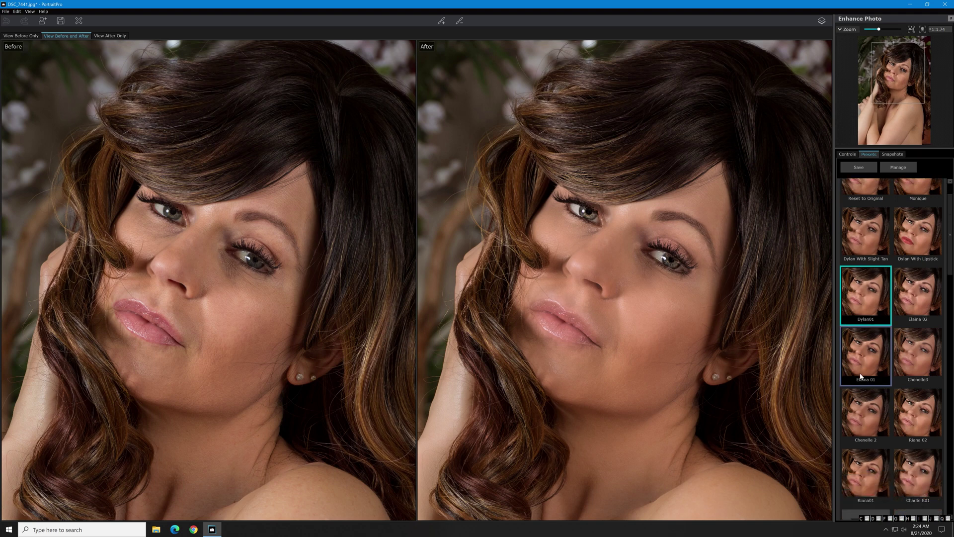
{"action": "scroll", "coordinate": [861, 377], "scroll_direction": "down", "scroll_amount": 4}
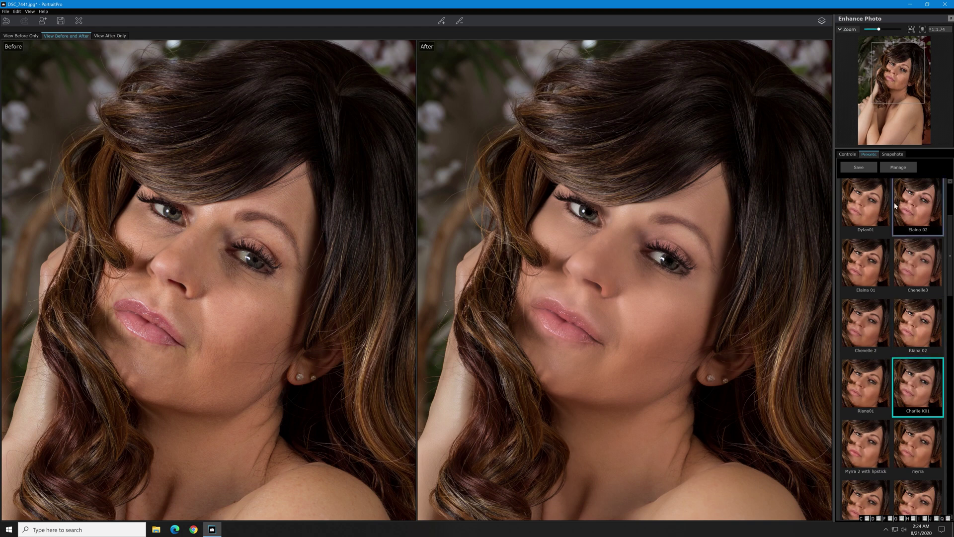
Turn off the Face Sculpt adjustments for the portrait
{"action": "left_click", "coordinate": [853, 155]}
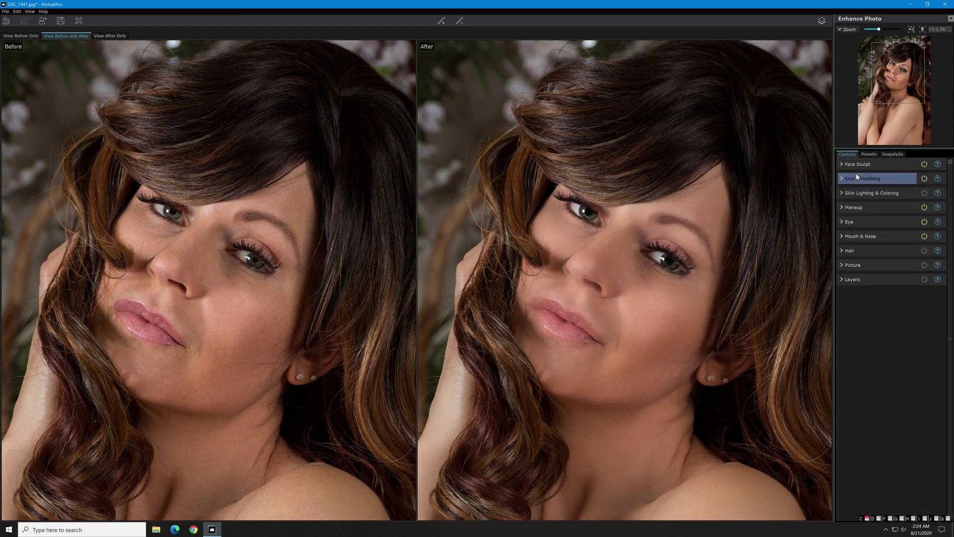
{"action": "left_click", "coordinate": [842, 165]}
{"action": "left_click", "coordinate": [842, 166]}
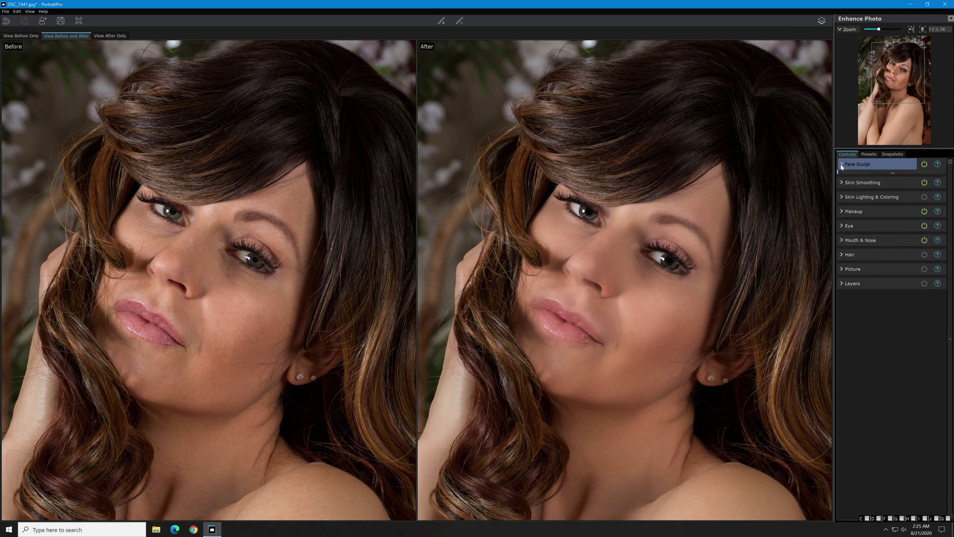
{"action": "left_click", "coordinate": [841, 165]}
{"action": "left_click", "coordinate": [842, 166]}
{"action": "left_click", "coordinate": [924, 164]}
{"action": "scroll", "coordinate": [760, 238], "scroll_direction": "down", "scroll_amount": 2}
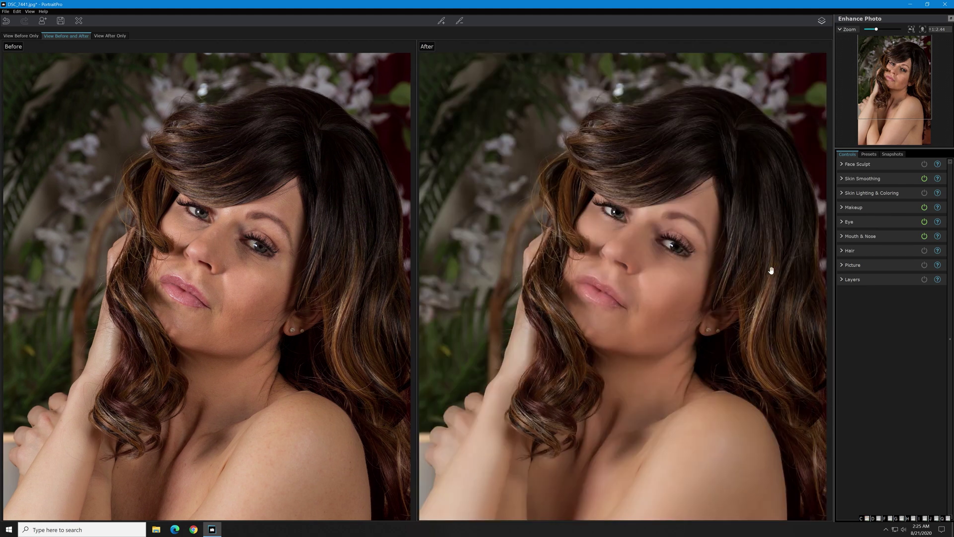
Apply the Dylan01 preset to compare the look, and choose the Charlie K01 preset again
{"action": "left_click", "coordinate": [869, 155]}
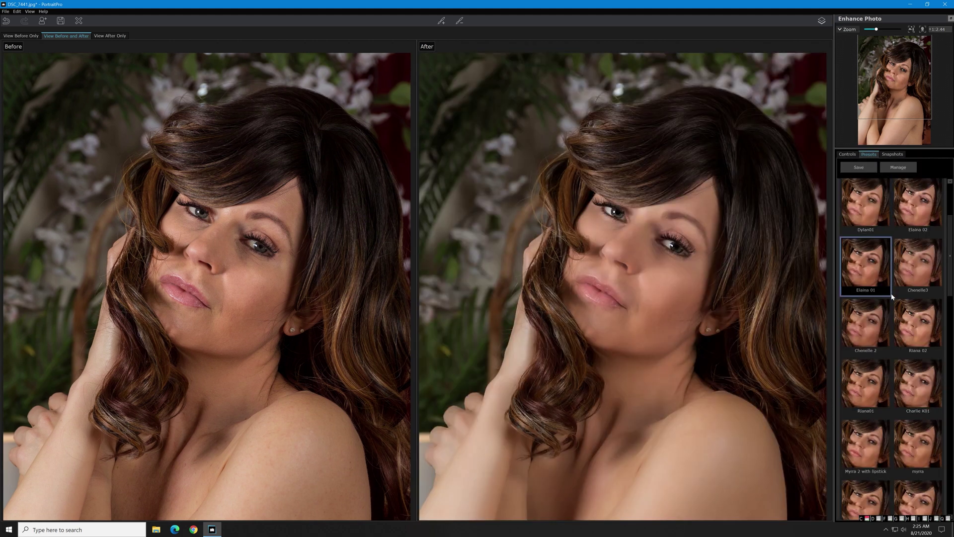
{"action": "left_click", "coordinate": [868, 207]}
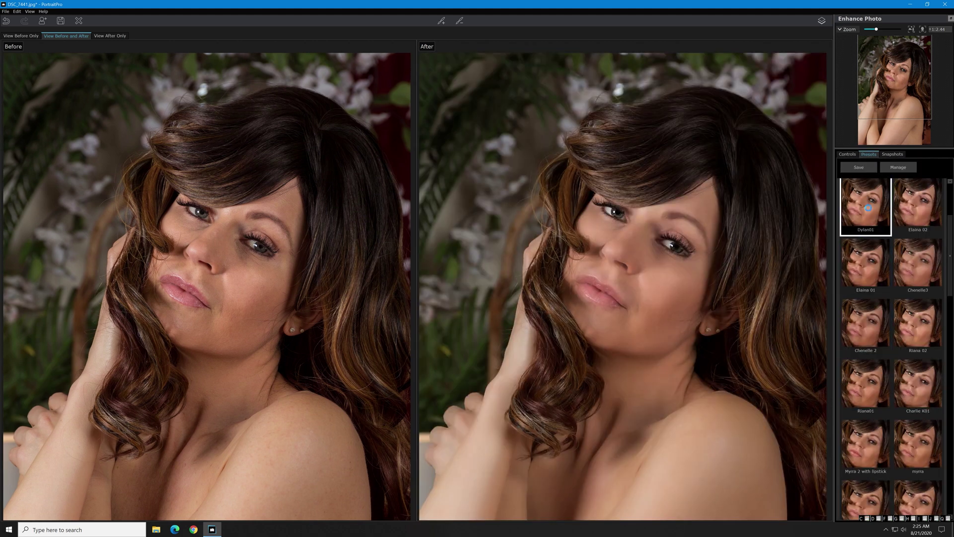
{"action": "left_click", "coordinate": [924, 395]}
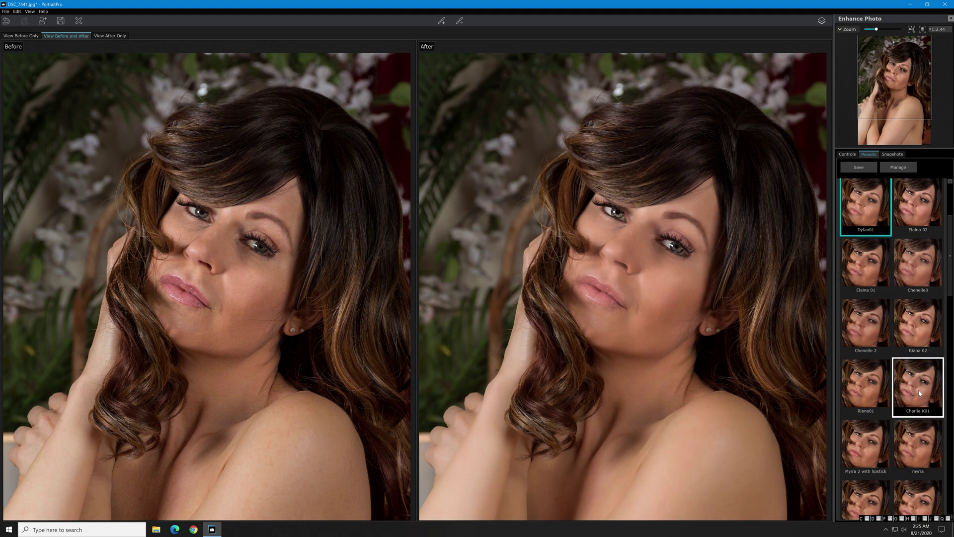
Compare the Dylan01 and Elaina 02 presets on the portrait and settle on Dylan01
{"action": "left_click", "coordinate": [865, 217]}
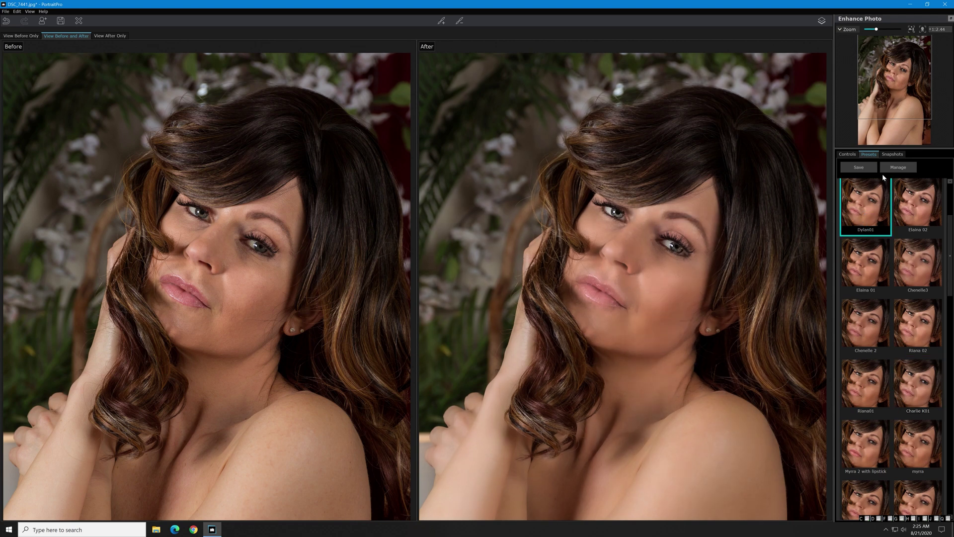
{"action": "left_click", "coordinate": [918, 204]}
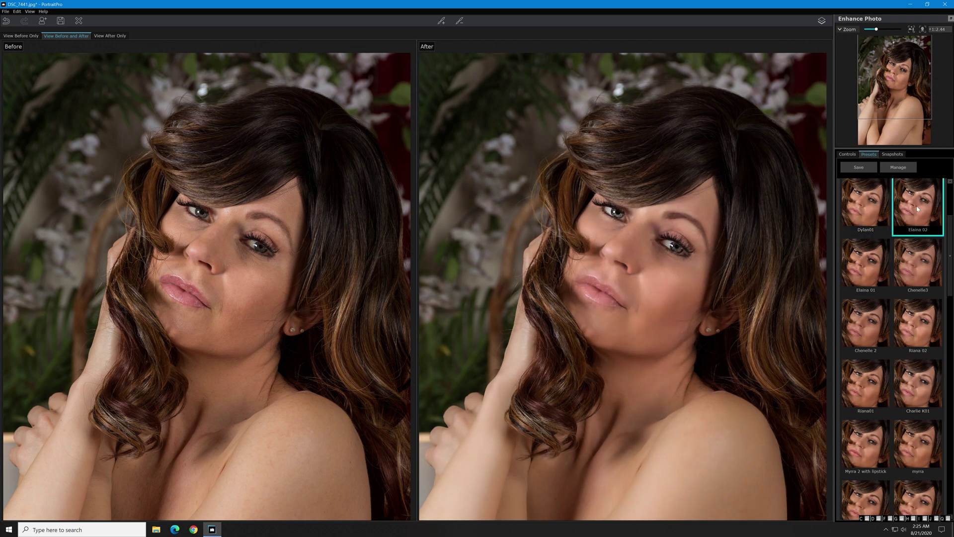
{"action": "left_click", "coordinate": [877, 209]}
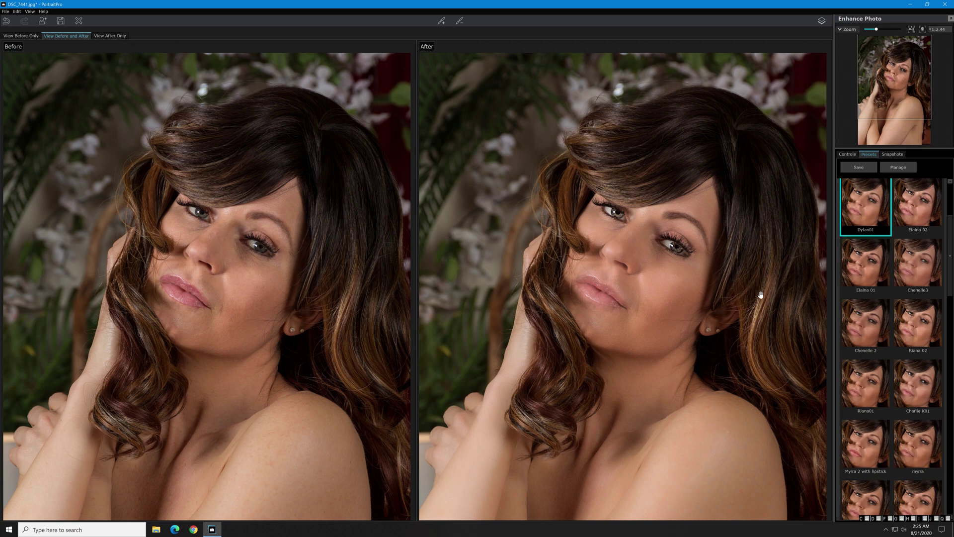
{"action": "scroll", "coordinate": [671, 247], "scroll_direction": "up", "scroll_amount": 2}
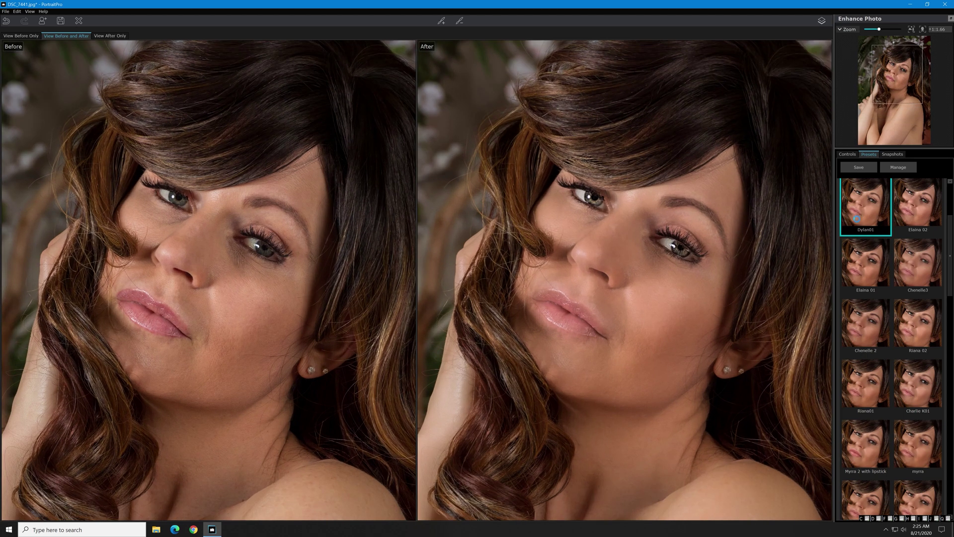
Increase the Eyebrow Pencil strength in the Makeup adjustments for both eyebrows
{"action": "left_click", "coordinate": [847, 155]}
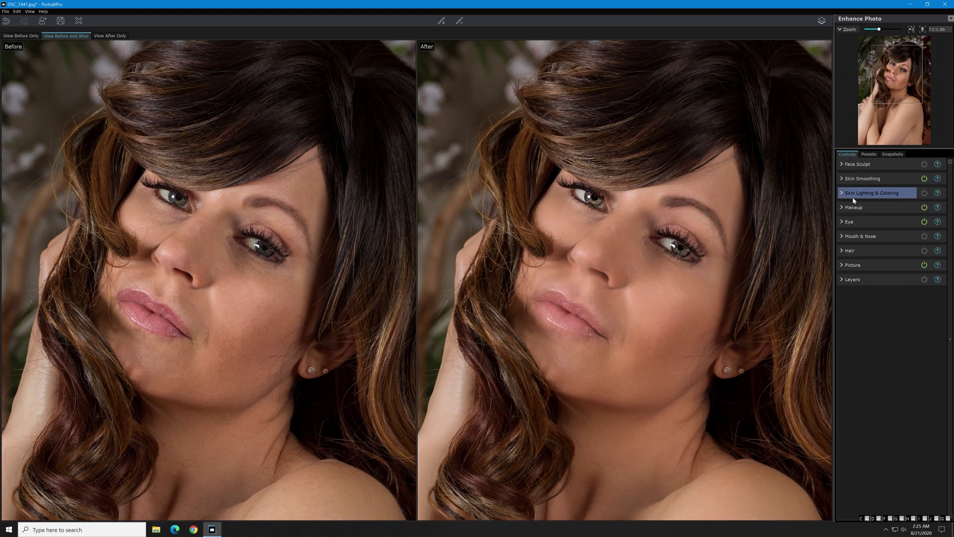
{"action": "left_click", "coordinate": [844, 210]}
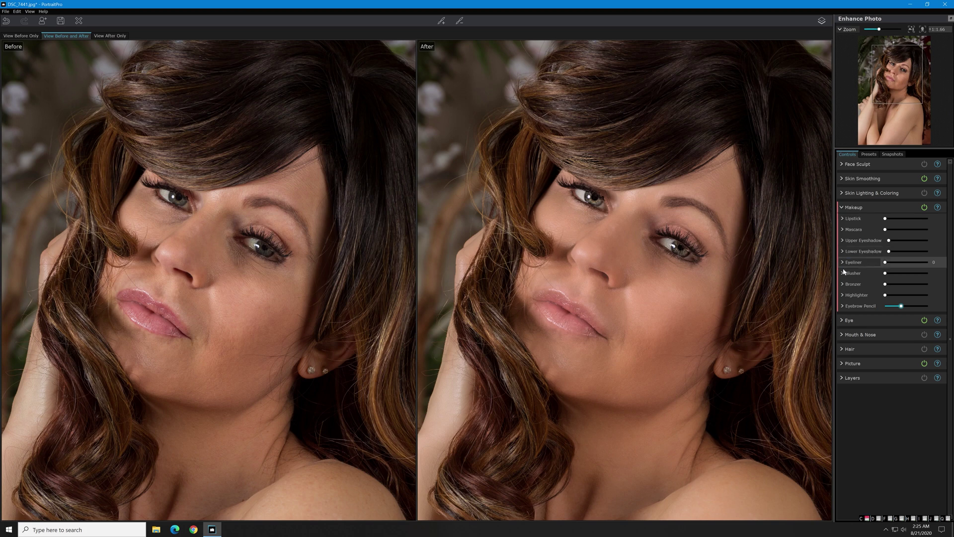
{"action": "left_click", "coordinate": [843, 306]}
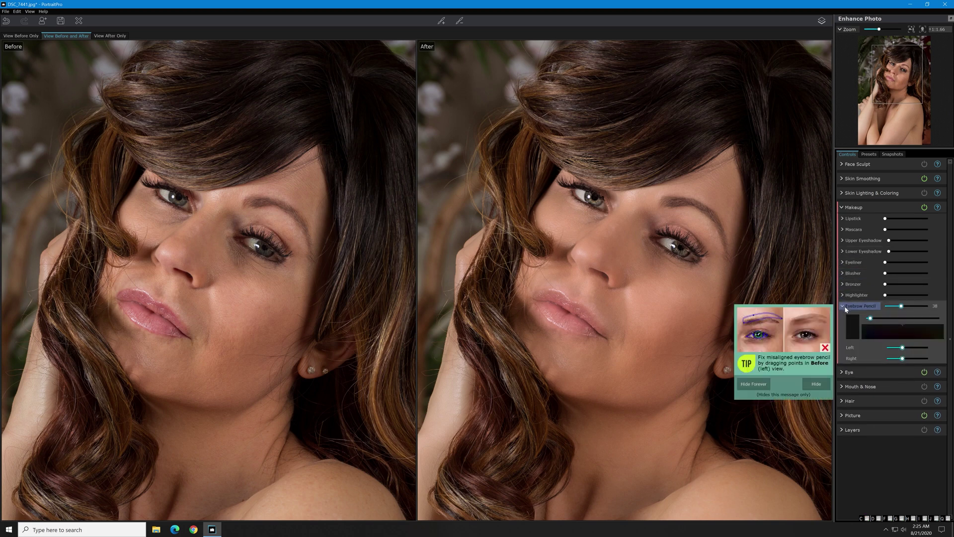
{"action": "left_click", "coordinate": [815, 383]}
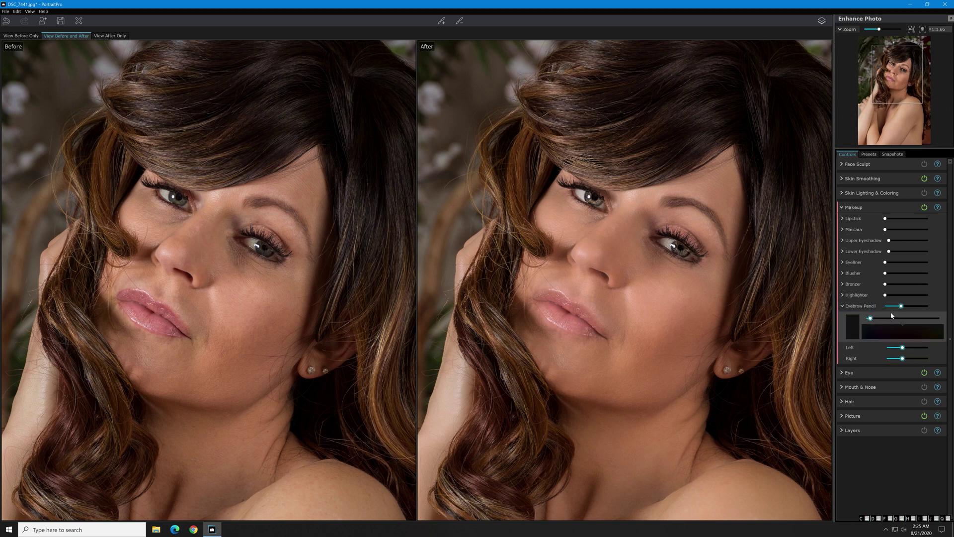
{"action": "left_click_drag", "start_coordinate": [903, 308], "coordinate": [910, 308]}
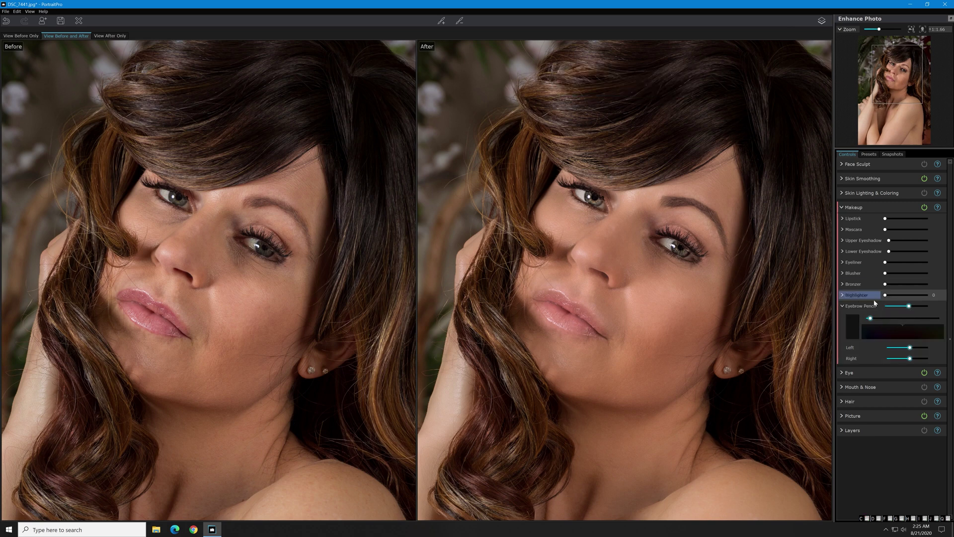
{"action": "left_click", "coordinate": [841, 207]}
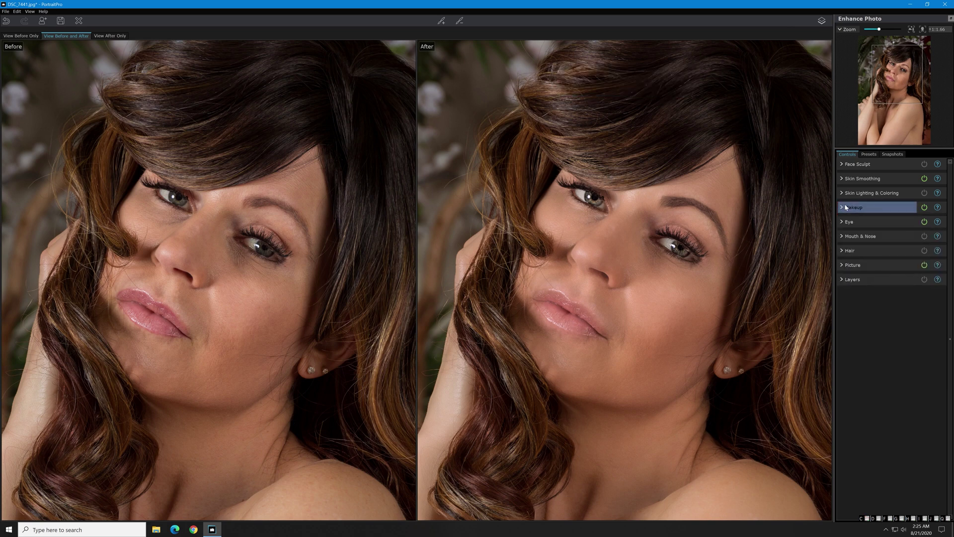
Reduce the Sharpen Eyebrows strength for the left eyebrow to its neutral midpoint in the Eye adjustments
{"action": "left_click", "coordinate": [847, 222]}
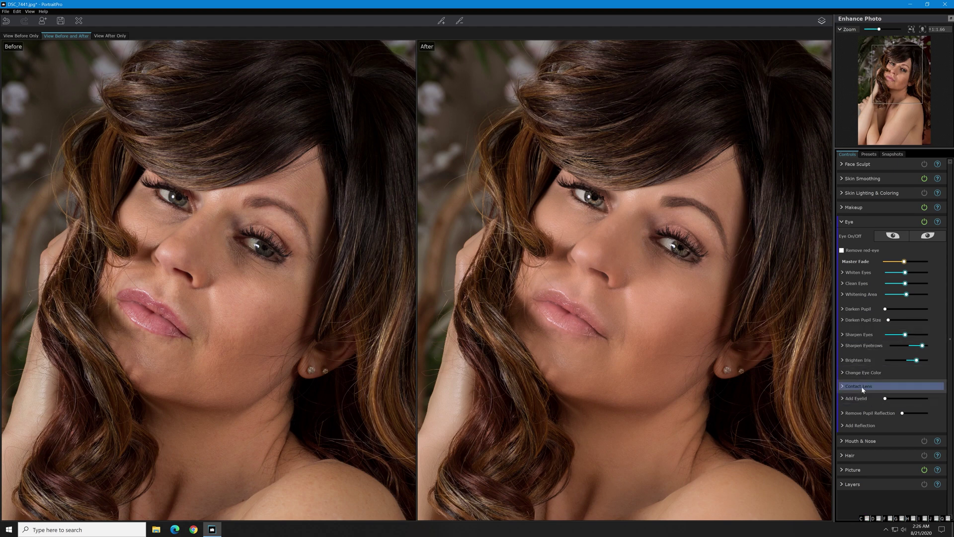
{"action": "left_click", "coordinate": [845, 345]}
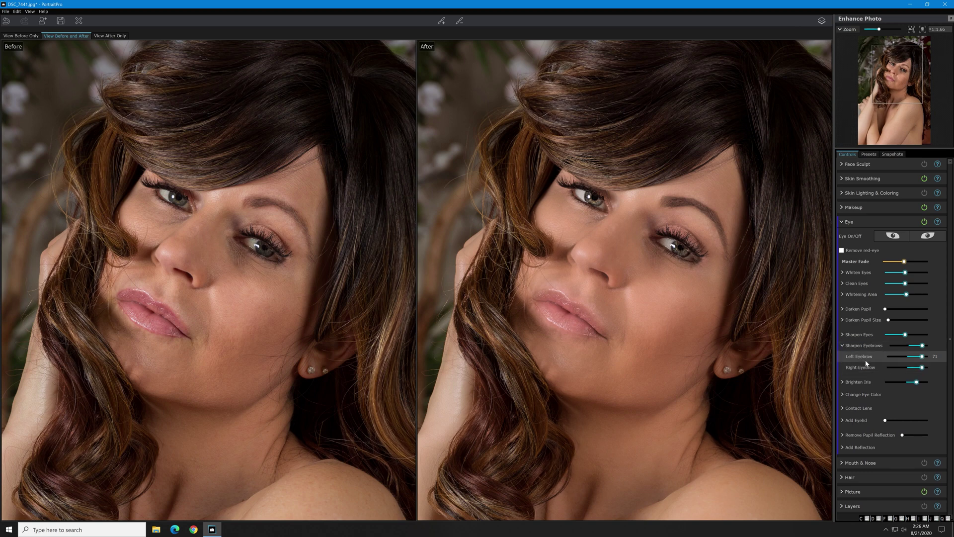
{"action": "mouse_move", "coordinate": [922, 356]}
{"action": "left_mouse_down"}
{"action": "mouse_move", "coordinate": [889, 357]}
{"action": "mouse_move", "coordinate": [940, 362]}
{"action": "mouse_move", "coordinate": [920, 362]}
{"action": "left_mouse_up"}
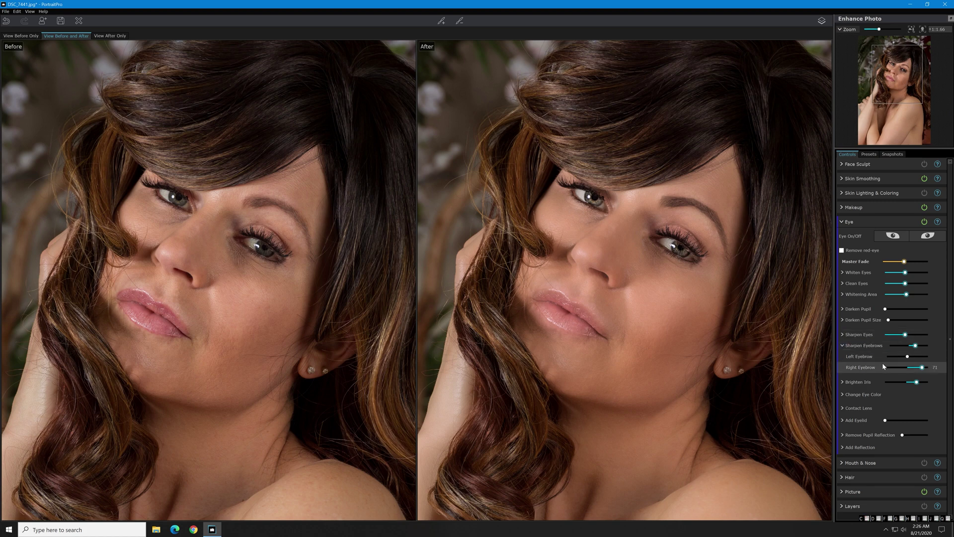
{"action": "left_click", "coordinate": [844, 346]}
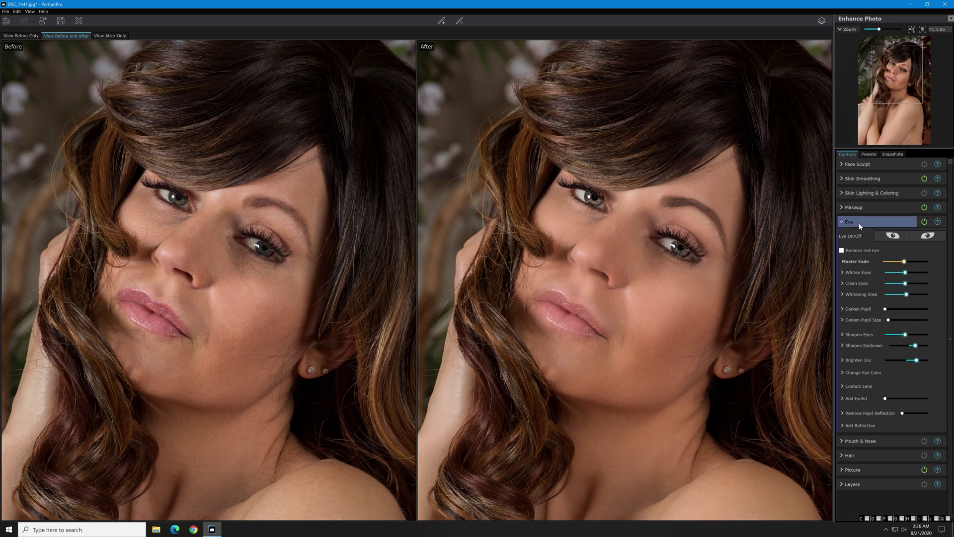
{"action": "left_click", "coordinate": [842, 224]}
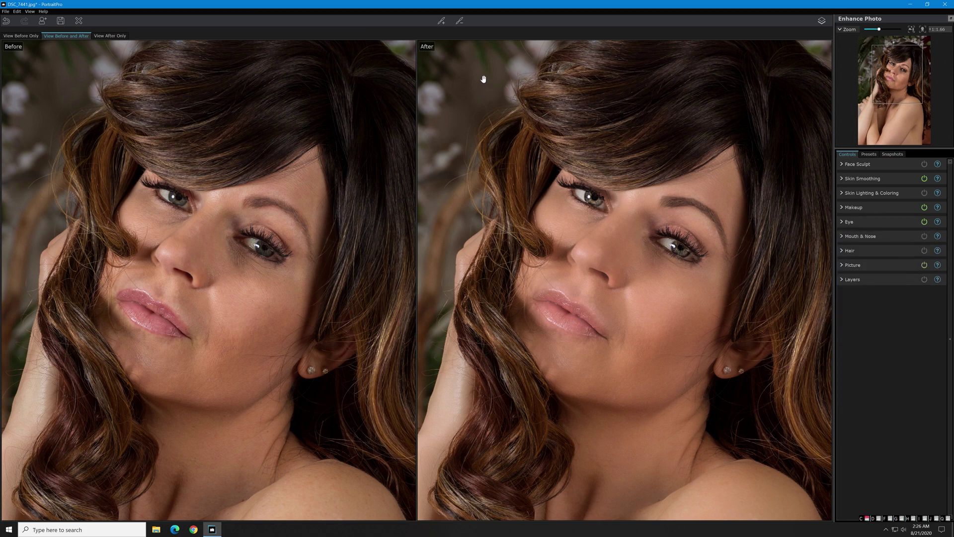
{"action": "left_click", "coordinate": [459, 20]}
{"action": "left_click", "coordinate": [459, 20]}
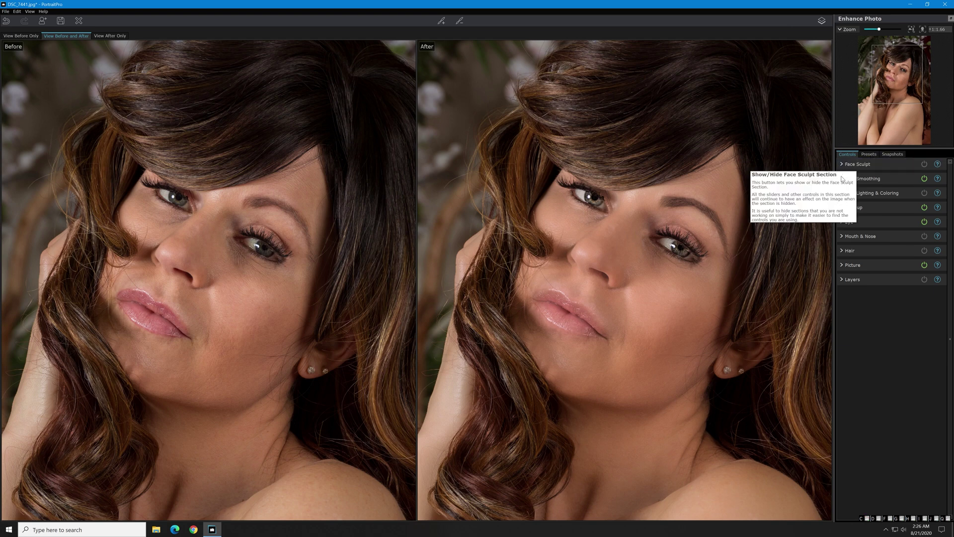
Lower the Eyebrow Pencil strength of the left eyebrow to its minimum
{"action": "left_click", "coordinate": [855, 207]}
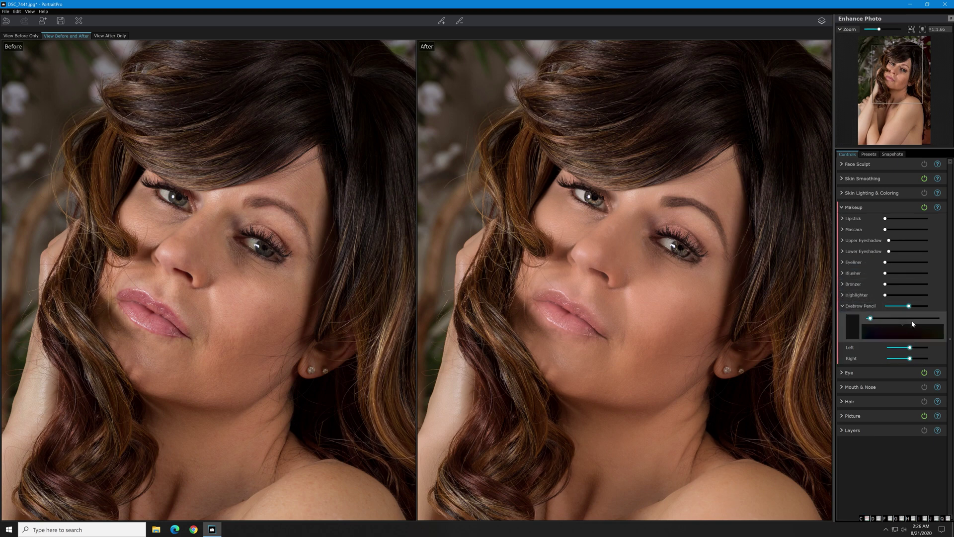
{"action": "left_click_drag", "start_coordinate": [910, 349], "coordinate": [859, 355]}
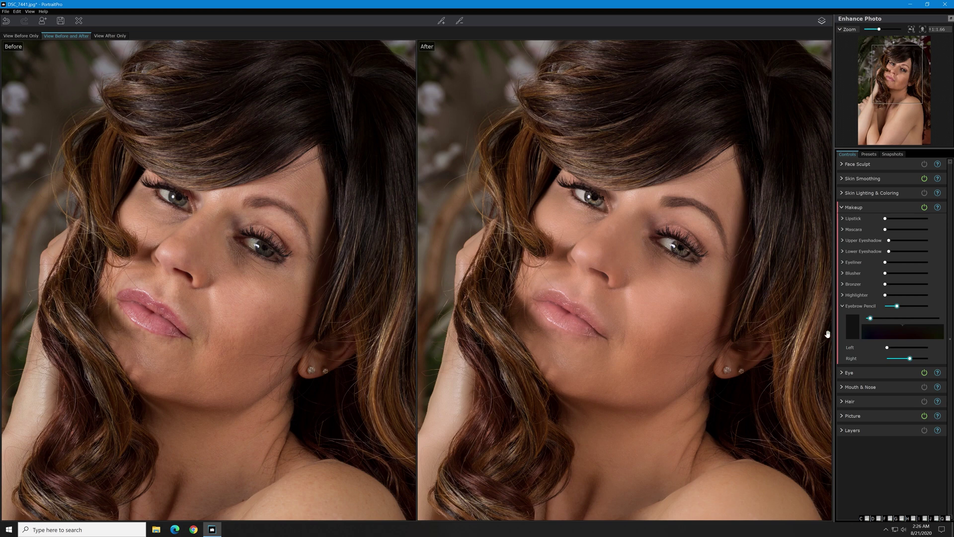
{"action": "left_click", "coordinate": [841, 209]}
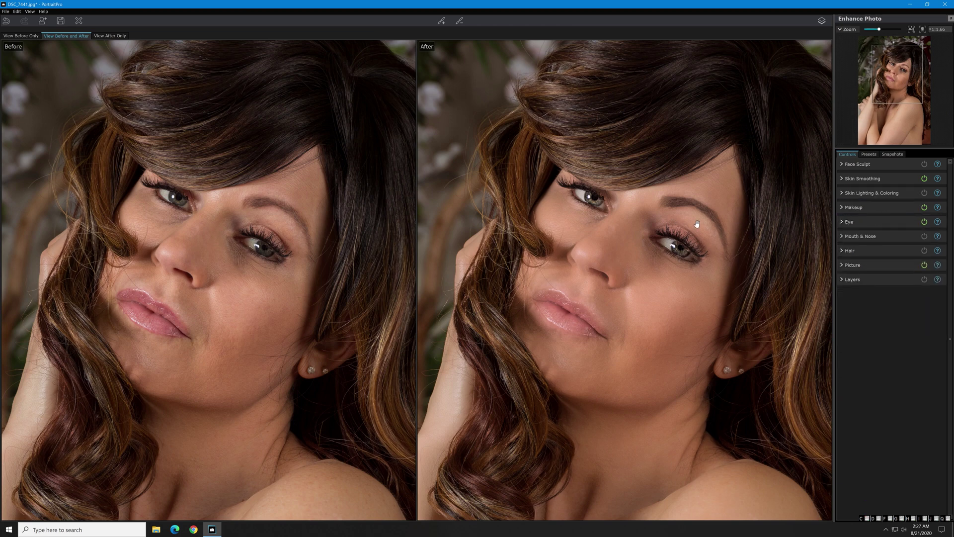
Set the Eyebrow Pencil strength of the right eyebrow to 66 in the Makeup adjustments
{"action": "left_click", "coordinate": [843, 222]}
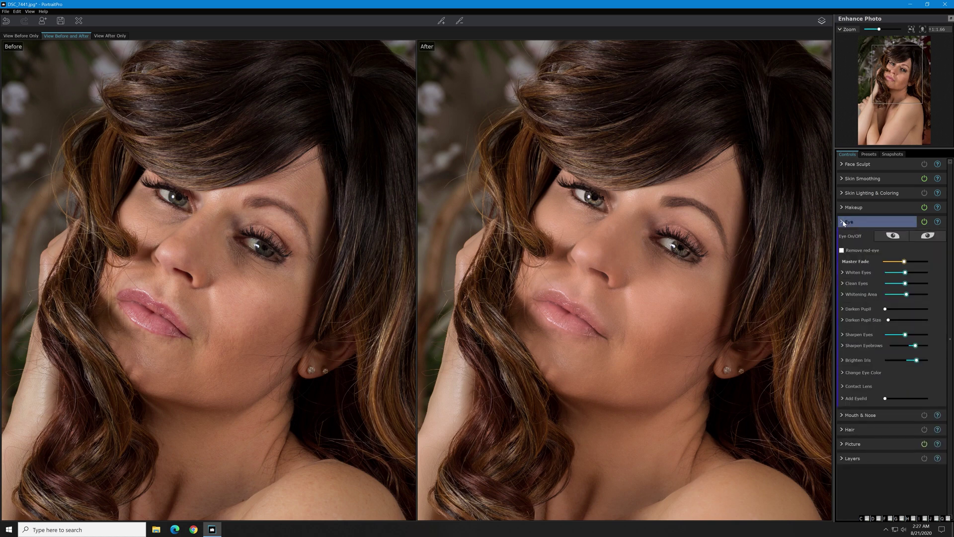
{"action": "left_click", "coordinate": [843, 222]}
{"action": "left_click", "coordinate": [842, 208]}
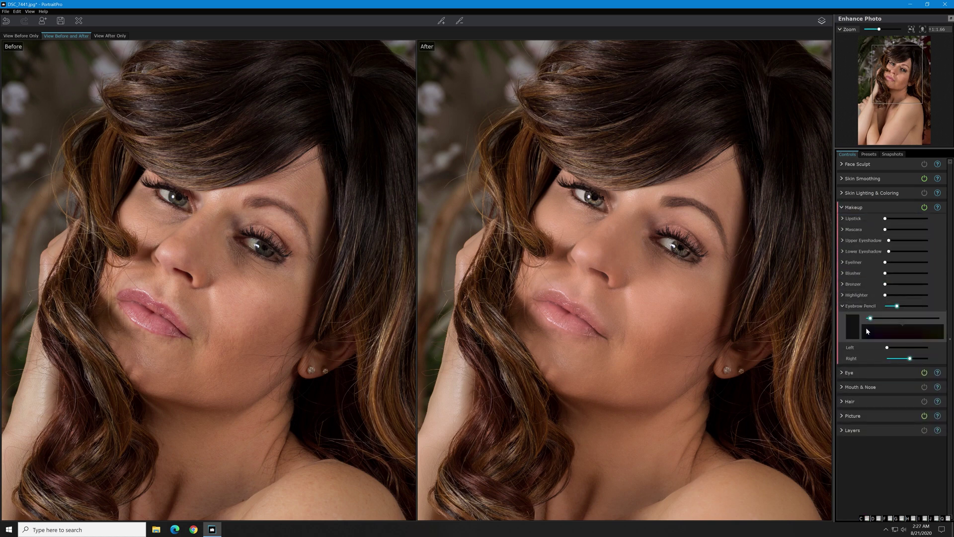
{"action": "left_click", "coordinate": [910, 359]}
{"action": "left_click_drag", "start_coordinate": [912, 360], "coordinate": [917, 359]}
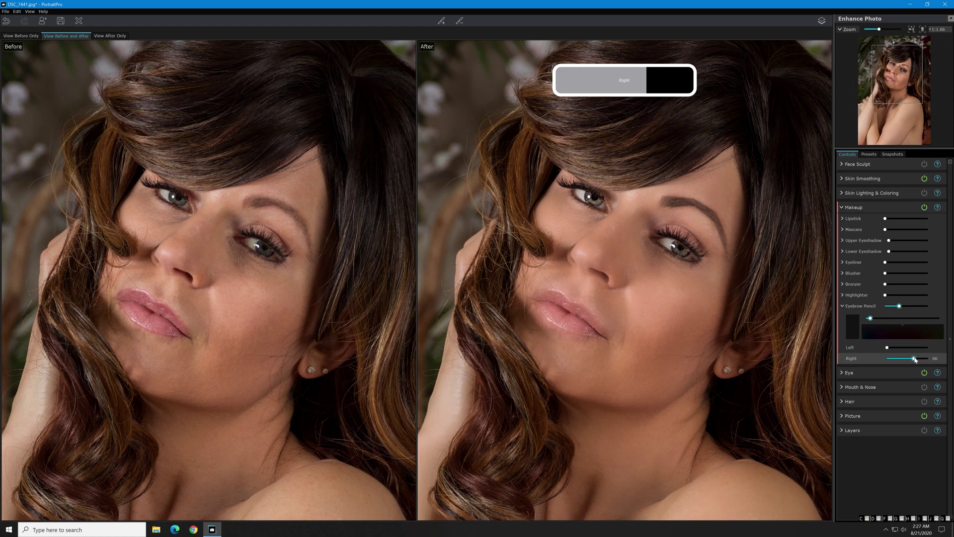
{"action": "left_click", "coordinate": [843, 209]}
{"action": "left_click", "coordinate": [844, 222]}
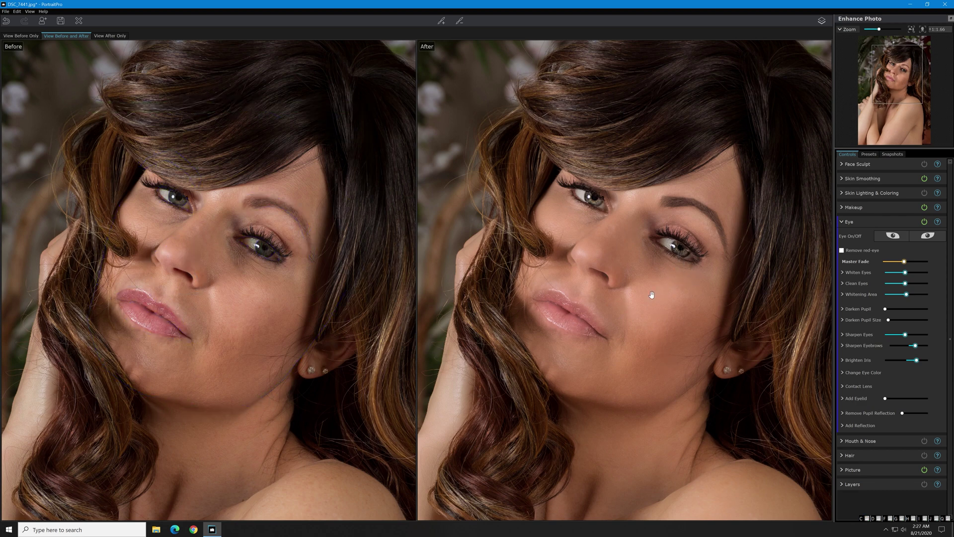
{"action": "left_click", "coordinate": [843, 222]}
Edit the Skin Smoothing mask and cut it back from the shoulder, chest and arms with a brush size of 100
{"action": "left_click", "coordinate": [858, 179]}
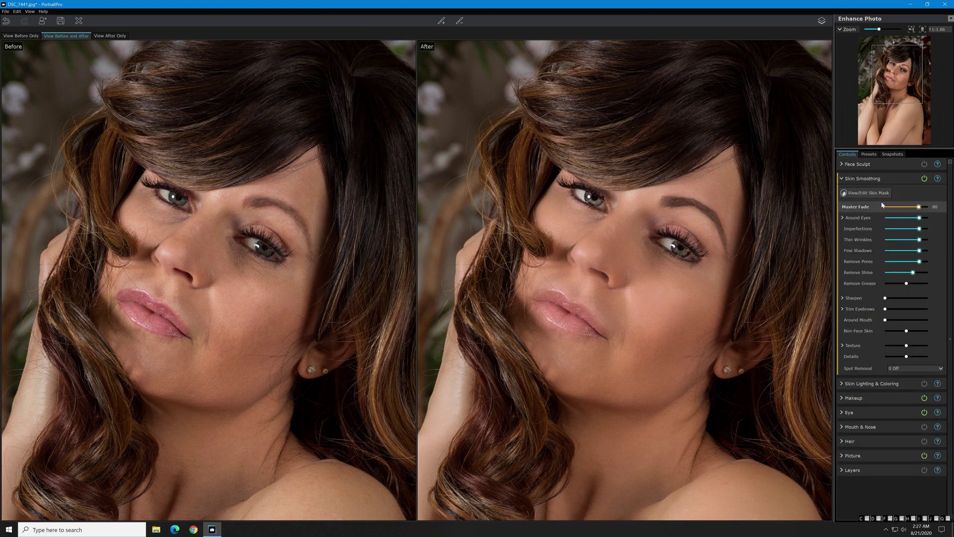
{"action": "left_click", "coordinate": [866, 193]}
{"action": "left_click", "coordinate": [912, 183]}
{"action": "left_click_drag", "start_coordinate": [902, 198], "coordinate": [936, 202]}
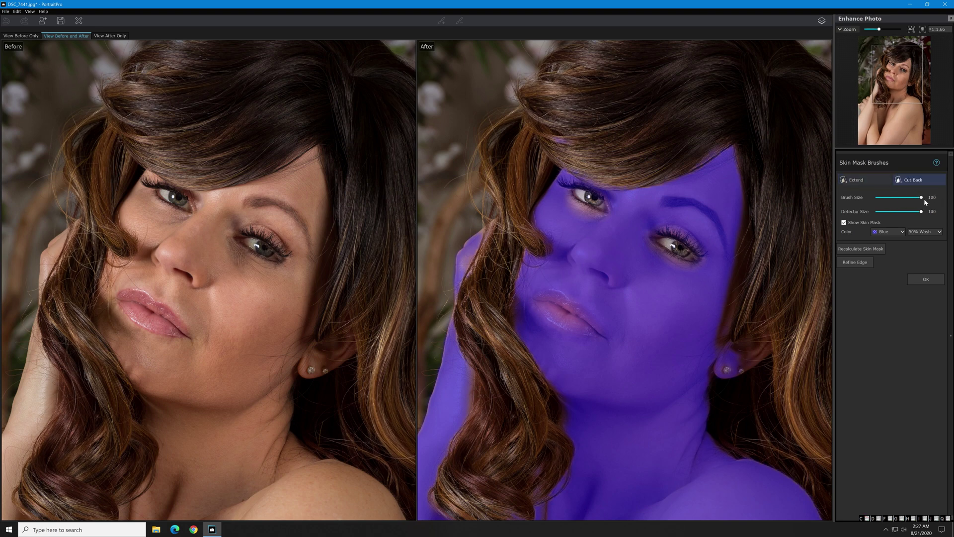
{"action": "scroll", "coordinate": [668, 276], "scroll_direction": "down", "scroll_amount": 10}
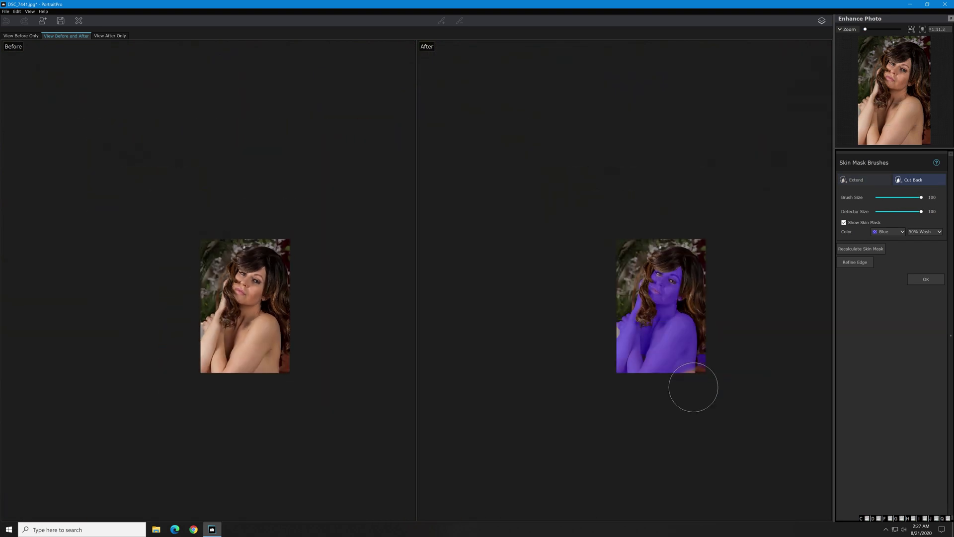
{"action": "mouse_move", "coordinate": [737, 361]}
{"action": "left_mouse_down"}
{"action": "mouse_move", "coordinate": [581, 356]}
{"action": "mouse_move", "coordinate": [726, 342]}
{"action": "mouse_move", "coordinate": [631, 336]}
{"action": "mouse_move", "coordinate": [606, 329]}
{"action": "mouse_move", "coordinate": [606, 317]}
{"action": "mouse_move", "coordinate": [648, 350]}
{"action": "mouse_move", "coordinate": [688, 343]}
{"action": "mouse_move", "coordinate": [695, 330]}
{"action": "mouse_move", "coordinate": [623, 333]}
{"action": "left_mouse_up"}
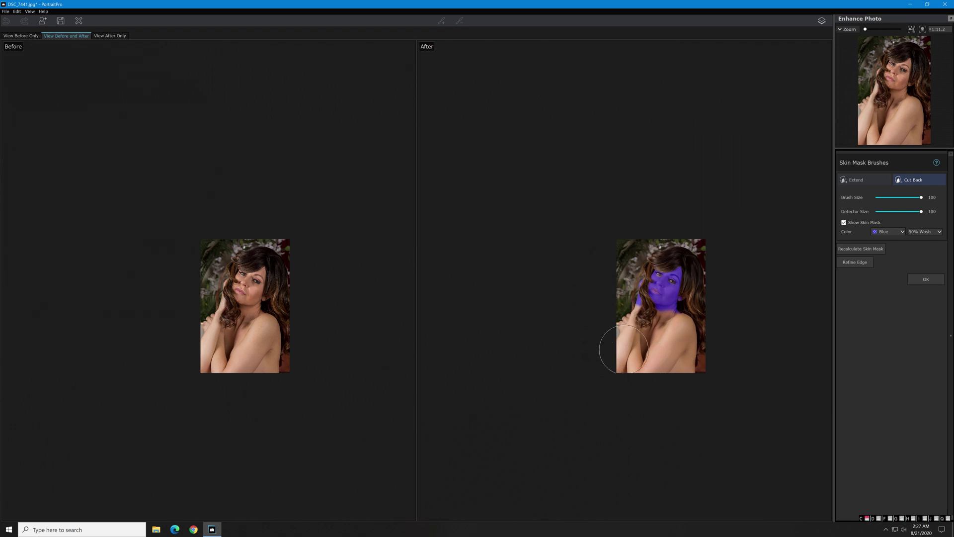
{"action": "left_click_drag", "start_coordinate": [709, 334], "coordinate": [672, 302]}
Cut the skin mask back from the raised hand and forearm and from the neck below the chin
{"action": "scroll", "coordinate": [673, 302], "scroll_direction": "up", "scroll_amount": 3}
{"action": "scroll", "coordinate": [672, 302], "scroll_direction": "up", "scroll_amount": 3}
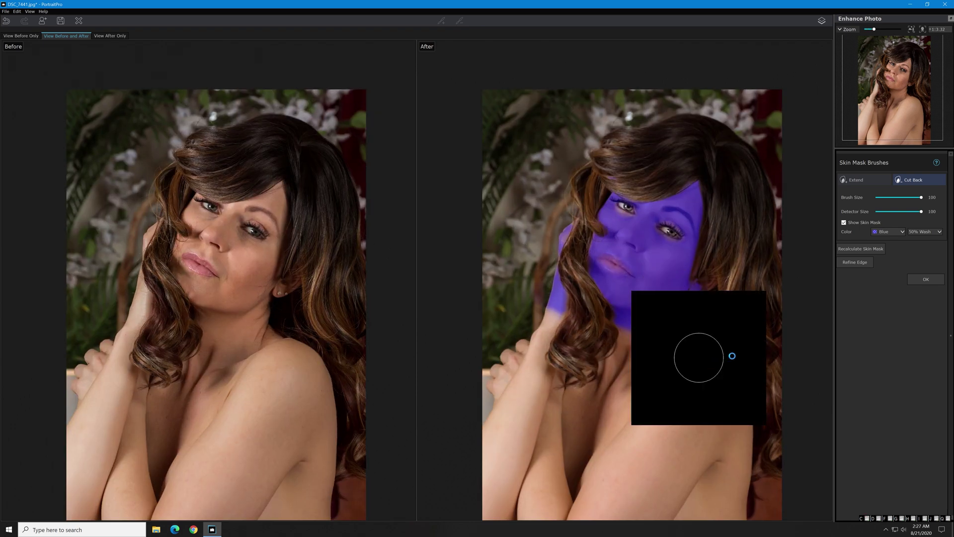
{"action": "mouse_move", "coordinate": [678, 349]}
{"action": "left_mouse_down"}
{"action": "mouse_move", "coordinate": [584, 343]}
{"action": "mouse_move", "coordinate": [547, 293]}
{"action": "mouse_move", "coordinate": [554, 233]}
{"action": "left_mouse_up"}
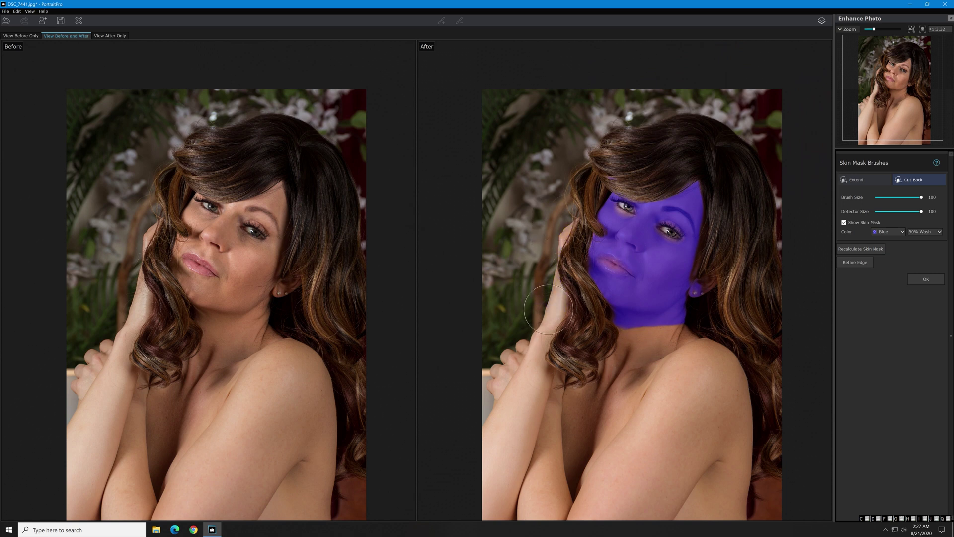
{"action": "left_click_drag", "start_coordinate": [600, 331], "coordinate": [706, 327]}
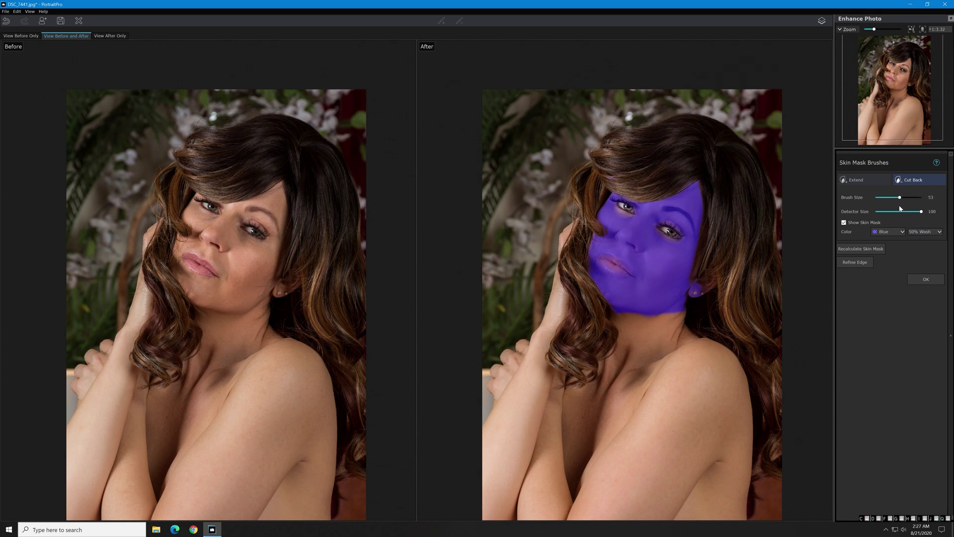
Trim the skin mask along the jawline and off the ear with the Cut Back brush at size 51
{"action": "scroll", "coordinate": [692, 325], "scroll_direction": "up", "scroll_amount": 4}
{"action": "mouse_move", "coordinate": [740, 272]}
{"action": "left_mouse_down"}
{"action": "mouse_move", "coordinate": [720, 282]}
{"action": "mouse_move", "coordinate": [734, 251]}
{"action": "mouse_move", "coordinate": [693, 283]}
{"action": "left_mouse_up"}
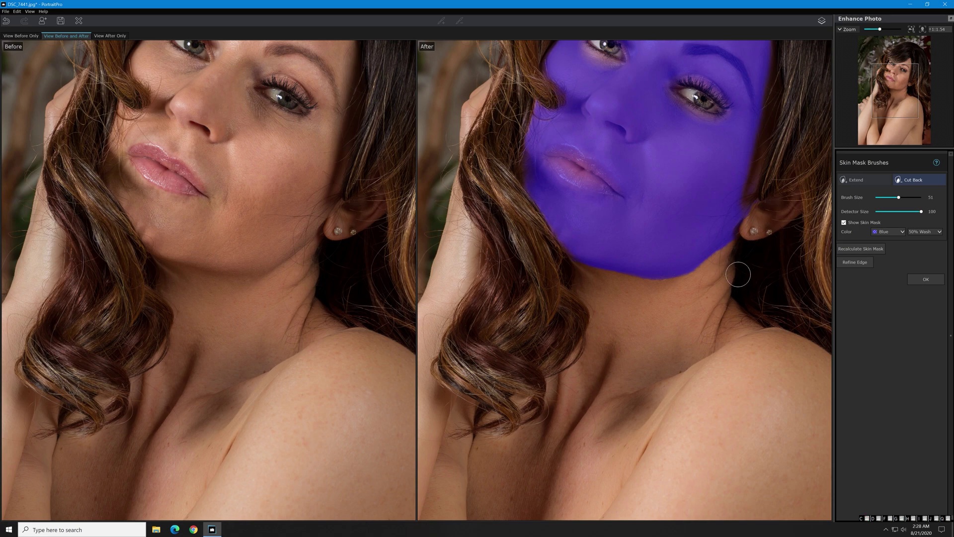
{"action": "scroll", "coordinate": [765, 235], "scroll_direction": "down", "scroll_amount": 2}
Cut the skin mask back from the visible eyebrow and around both eyes with a brush size of 60
{"action": "left_click", "coordinate": [690, 103]}
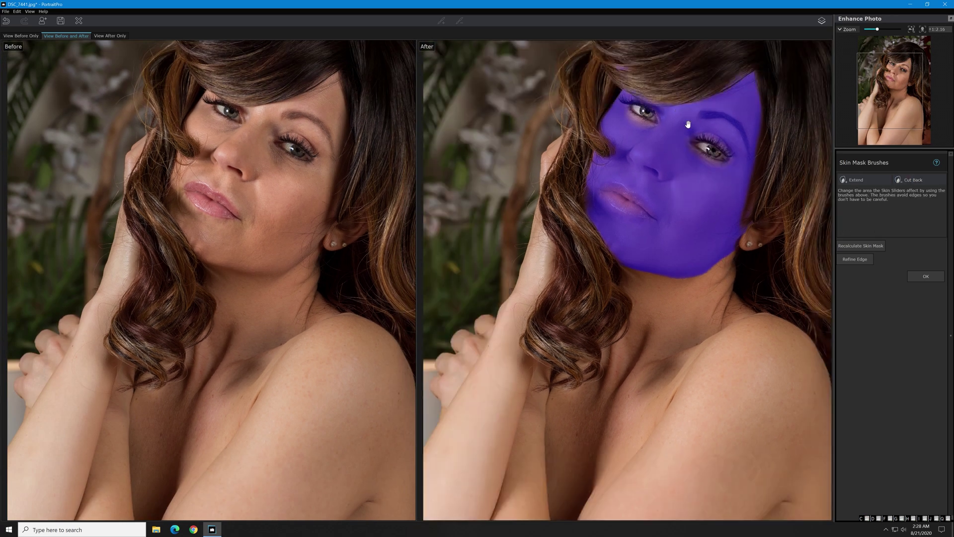
{"action": "scroll", "coordinate": [679, 239], "scroll_direction": "up", "scroll_amount": 4}
{"action": "key", "text": "ctrl+z"}
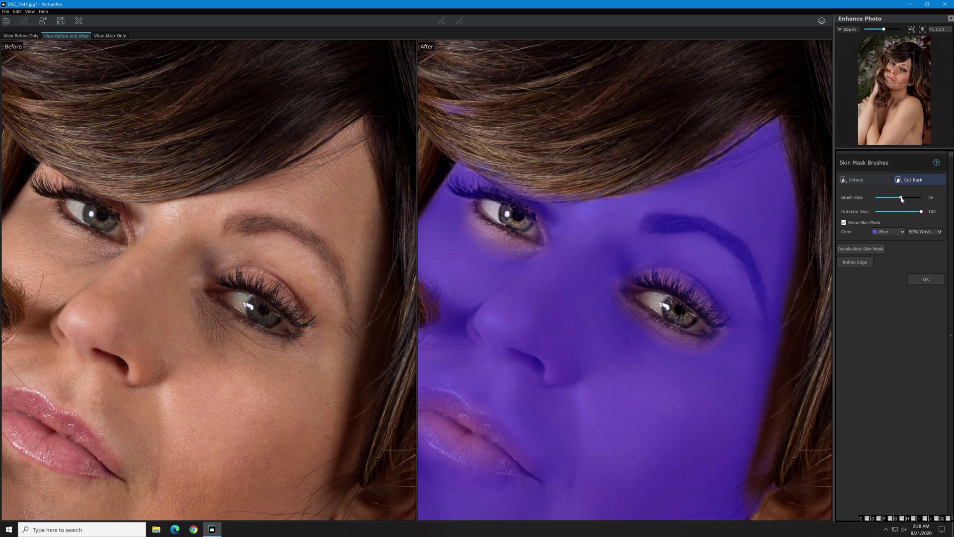
{"action": "mouse_move", "coordinate": [646, 222]}
{"action": "left_mouse_down"}
{"action": "mouse_move", "coordinate": [727, 238]}
{"action": "mouse_move", "coordinate": [749, 271]}
{"action": "mouse_move", "coordinate": [764, 324]}
{"action": "mouse_move", "coordinate": [732, 237]}
{"action": "left_mouse_up"}
{"action": "mouse_move", "coordinate": [646, 283]}
{"action": "left_mouse_down"}
{"action": "mouse_move", "coordinate": [693, 299]}
{"action": "mouse_move", "coordinate": [716, 326]}
{"action": "mouse_move", "coordinate": [706, 339]}
{"action": "mouse_move", "coordinate": [635, 300]}
{"action": "mouse_move", "coordinate": [638, 278]}
{"action": "mouse_move", "coordinate": [667, 278]}
{"action": "mouse_move", "coordinate": [717, 331]}
{"action": "mouse_move", "coordinate": [679, 288]}
{"action": "mouse_move", "coordinate": [643, 280]}
{"action": "mouse_move", "coordinate": [667, 321]}
{"action": "mouse_move", "coordinate": [713, 339]}
{"action": "left_mouse_up"}
{"action": "mouse_move", "coordinate": [507, 199]}
{"action": "left_mouse_down"}
{"action": "mouse_move", "coordinate": [481, 184]}
{"action": "mouse_move", "coordinate": [454, 183]}
{"action": "mouse_move", "coordinate": [514, 224]}
{"action": "mouse_move", "coordinate": [469, 202]}
{"action": "mouse_move", "coordinate": [477, 188]}
{"action": "mouse_move", "coordinate": [497, 186]}
{"action": "mouse_move", "coordinate": [518, 199]}
{"action": "mouse_move", "coordinate": [520, 218]}
{"action": "mouse_move", "coordinate": [495, 188]}
{"action": "mouse_move", "coordinate": [495, 212]}
{"action": "mouse_move", "coordinate": [524, 233]}
{"action": "mouse_move", "coordinate": [528, 213]}
{"action": "mouse_move", "coordinate": [529, 237]}
{"action": "mouse_move", "coordinate": [504, 214]}
{"action": "left_mouse_up"}
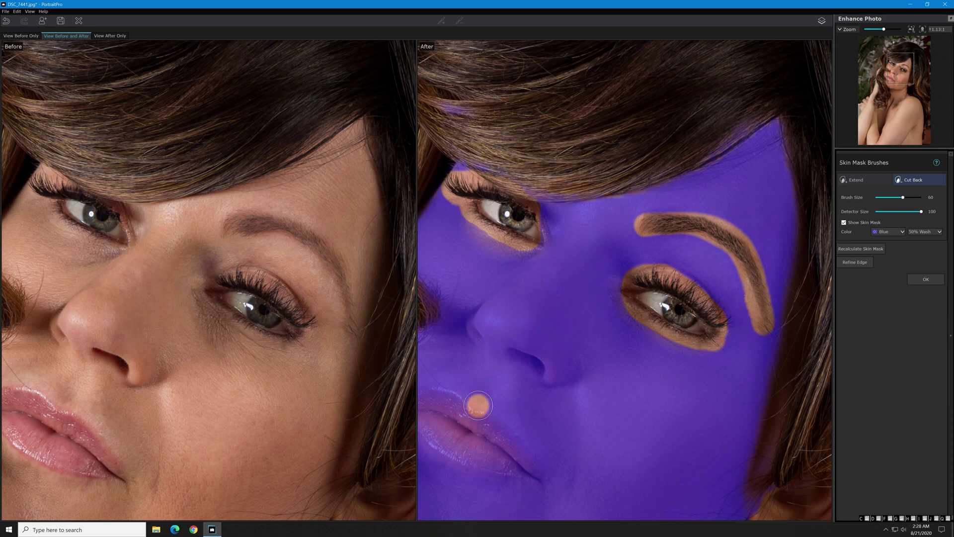
Cut the skin mask back from the upper and lower lips
{"action": "key", "text": "space"}
{"action": "left_click_drag", "start_coordinate": [540, 378], "coordinate": [549, 365]}
{"action": "mouse_move", "coordinate": [591, 317]}
{"action": "left_mouse_down"}
{"action": "mouse_move", "coordinate": [562, 308]}
{"action": "mouse_move", "coordinate": [526, 316]}
{"action": "mouse_move", "coordinate": [590, 373]}
{"action": "mouse_move", "coordinate": [660, 385]}
{"action": "mouse_move", "coordinate": [579, 313]}
{"action": "mouse_move", "coordinate": [627, 342]}
{"action": "mouse_move", "coordinate": [654, 381]}
{"action": "mouse_move", "coordinate": [604, 317]}
{"action": "mouse_move", "coordinate": [572, 303]}
{"action": "mouse_move", "coordinate": [542, 313]}
{"action": "mouse_move", "coordinate": [549, 331]}
{"action": "mouse_move", "coordinate": [576, 332]}
{"action": "mouse_move", "coordinate": [544, 322]}
{"action": "left_mouse_up"}
{"action": "mouse_move", "coordinate": [640, 372]}
{"action": "left_mouse_down"}
{"action": "mouse_move", "coordinate": [611, 389]}
{"action": "mouse_move", "coordinate": [575, 379]}
{"action": "mouse_move", "coordinate": [546, 354]}
{"action": "mouse_move", "coordinate": [532, 317]}
{"action": "mouse_move", "coordinate": [564, 297]}
{"action": "mouse_move", "coordinate": [597, 307]}
{"action": "mouse_move", "coordinate": [669, 387]}
{"action": "mouse_move", "coordinate": [628, 358]}
{"action": "left_mouse_up"}
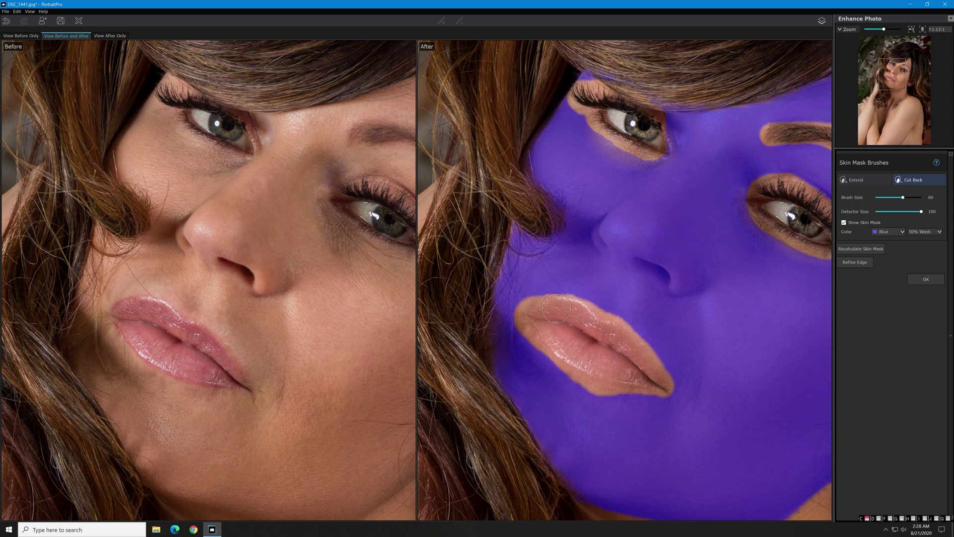
Refine the edge of the skin mask and accept the mask edits
{"action": "left_click", "coordinate": [866, 269]}
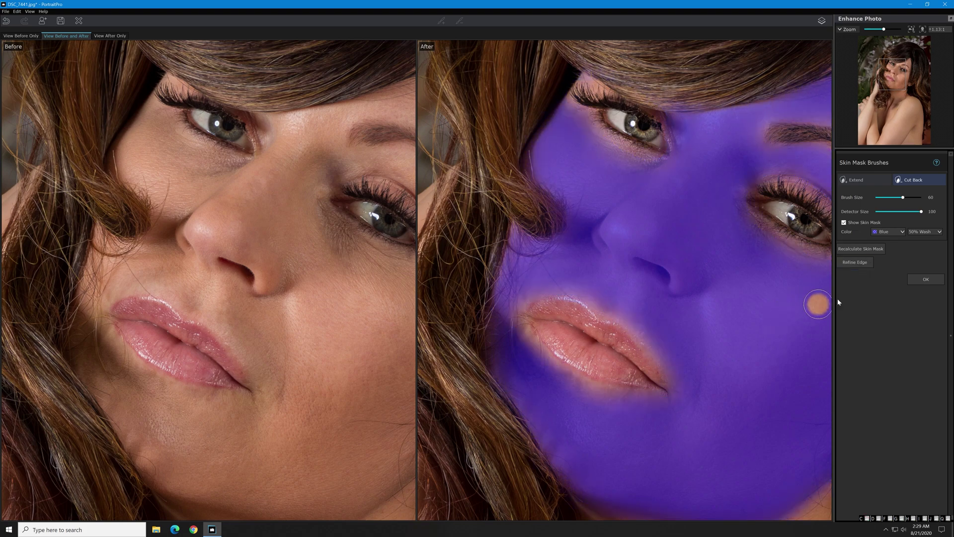
{"action": "left_click", "coordinate": [929, 280]}
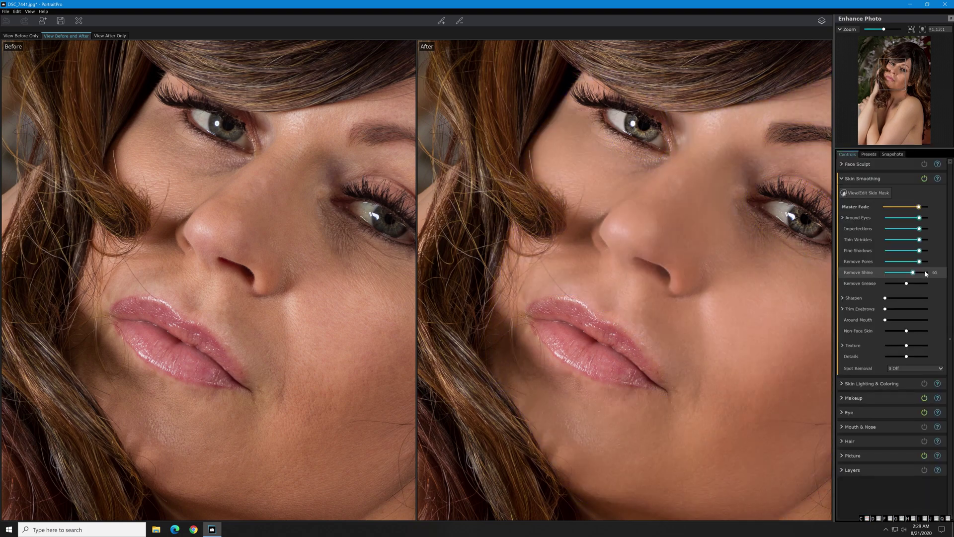
Compare the before and after portraits at full-image and close-up scale, examining the skin around the eyes, cheek, mouth and chin
{"action": "scroll", "coordinate": [730, 271], "scroll_direction": "down", "scroll_amount": 7}
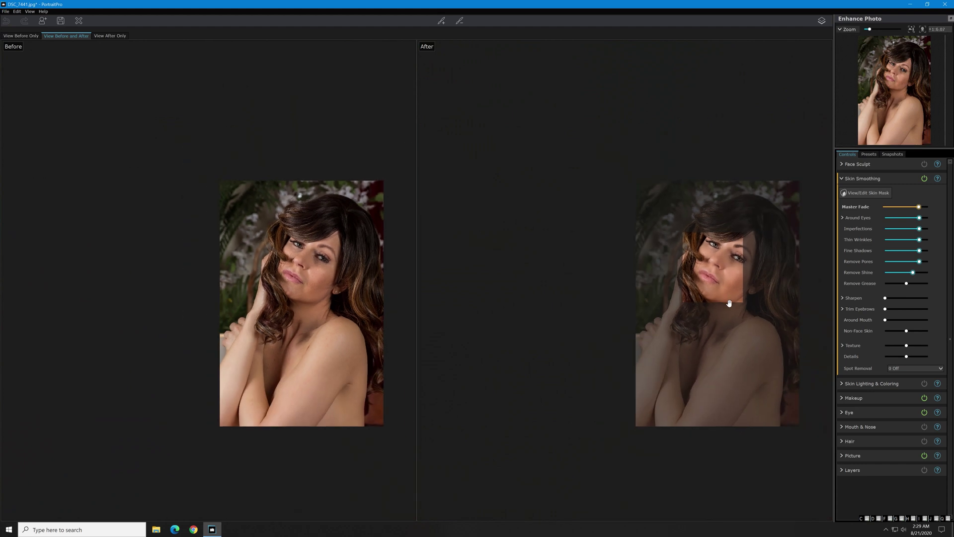
{"action": "scroll", "coordinate": [729, 304], "scroll_direction": "down", "scroll_amount": 3}
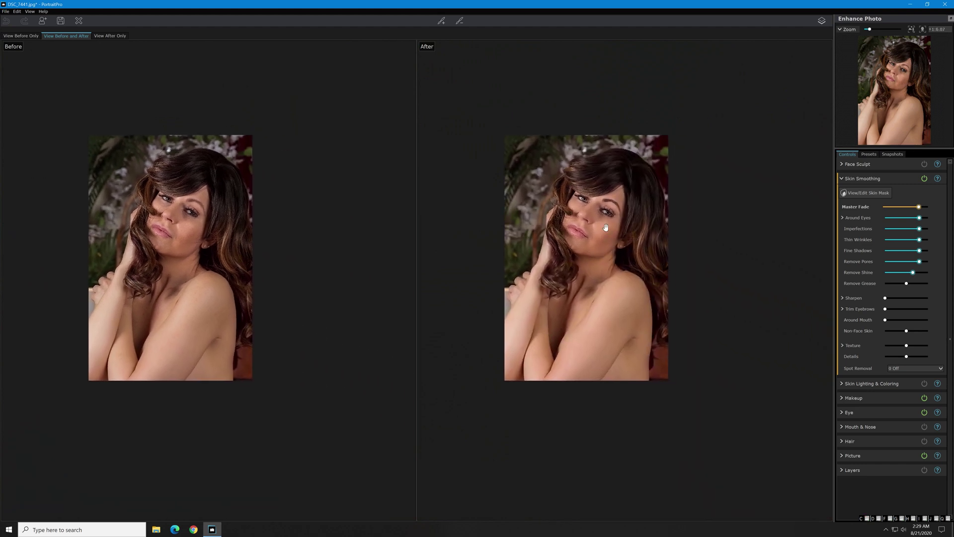
{"action": "scroll", "coordinate": [604, 226], "scroll_direction": "up", "scroll_amount": 2}
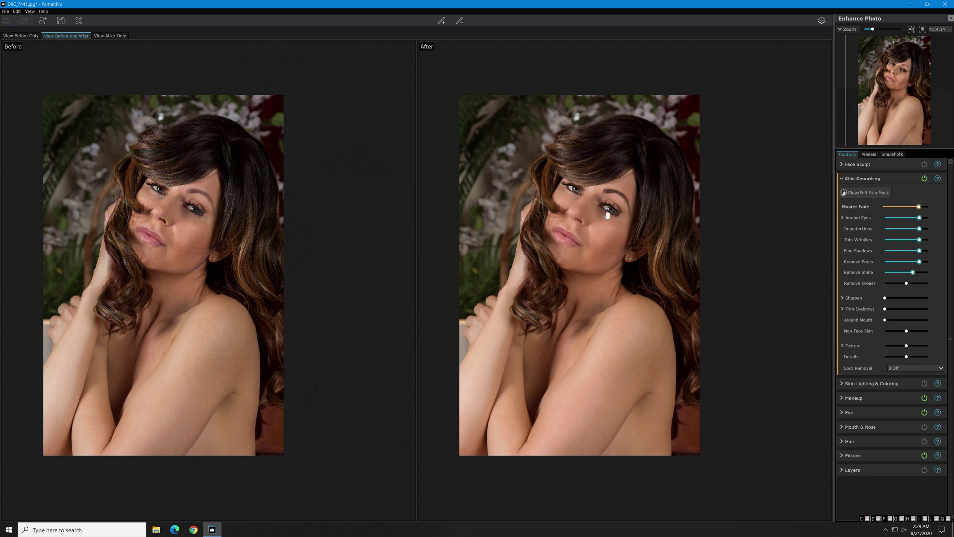
{"action": "scroll", "coordinate": [541, 193], "scroll_direction": "up", "scroll_amount": 1}
{"action": "scroll", "coordinate": [545, 193], "scroll_direction": "up", "scroll_amount": 8}
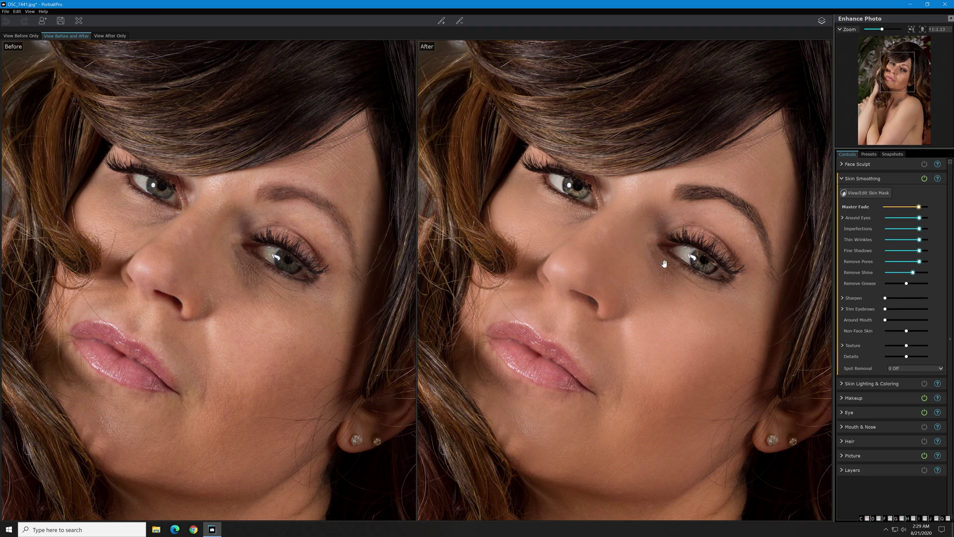
{"action": "scroll", "coordinate": [681, 265], "scroll_direction": "down", "scroll_amount": 8}
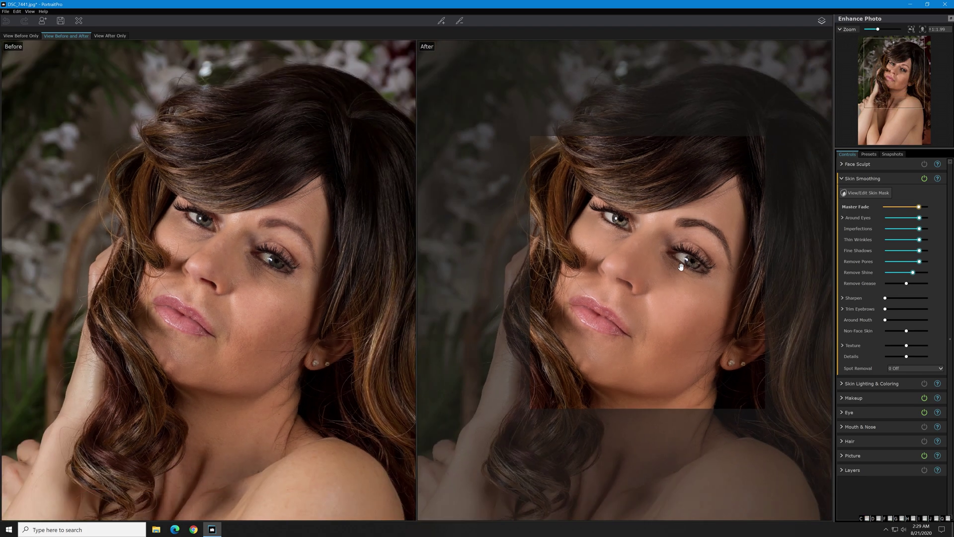
{"action": "scroll", "coordinate": [672, 312], "scroll_direction": "up", "scroll_amount": 8}
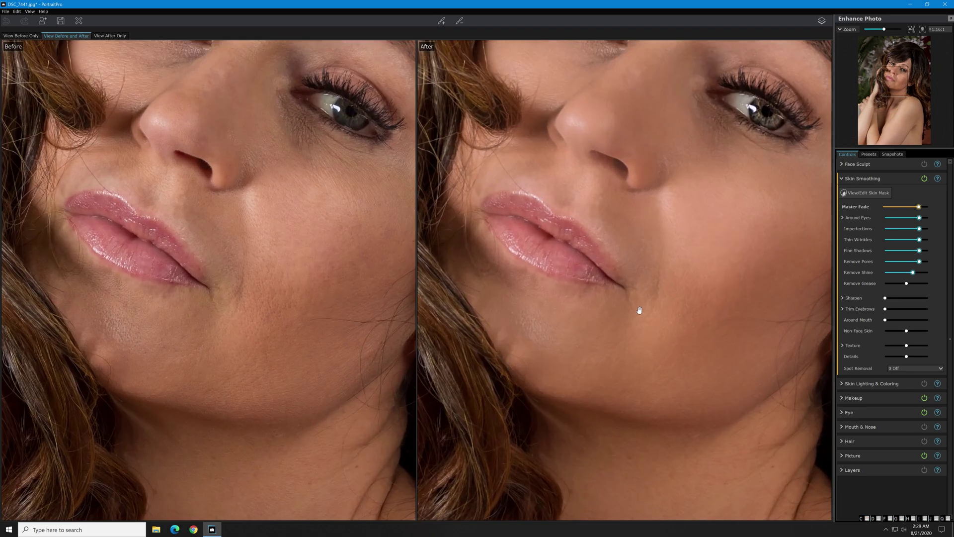
{"action": "left_click_drag", "start_coordinate": [683, 262], "coordinate": [598, 209]}
{"action": "scroll", "coordinate": [594, 278], "scroll_direction": "down", "scroll_amount": 3}
{"action": "scroll", "coordinate": [599, 285], "scroll_direction": "down", "scroll_amount": 6}
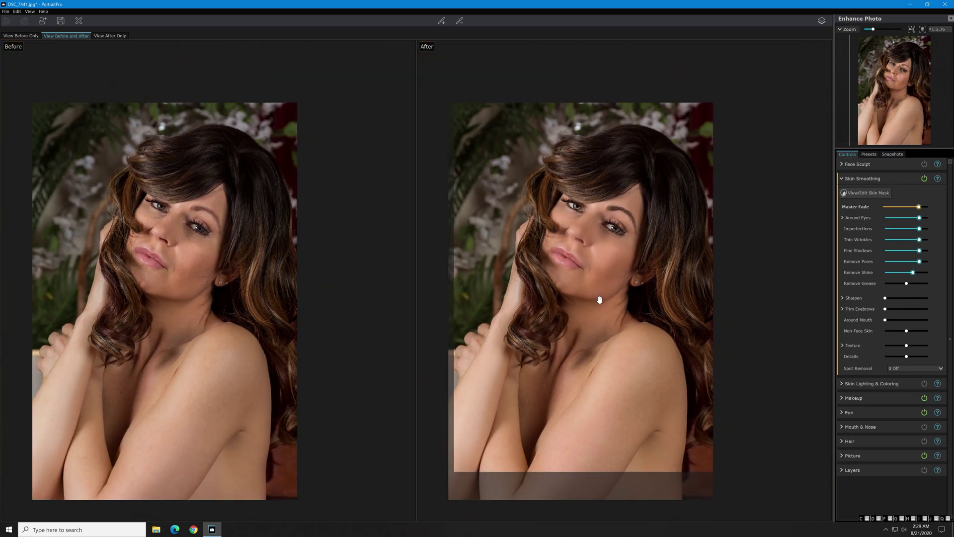
{"action": "left_click_drag", "start_coordinate": [599, 299], "coordinate": [634, 279]}
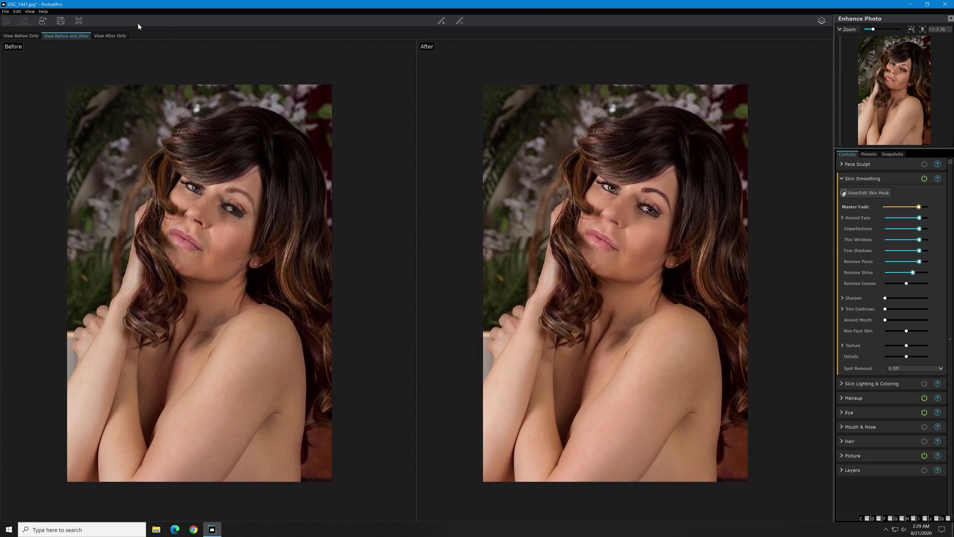
Save the retouched portrait as the JPEG file DSC_7441_pp.jpg in the BW folder
{"action": "left_click", "coordinate": [60, 21]}
{"action": "left_click", "coordinate": [509, 290]}
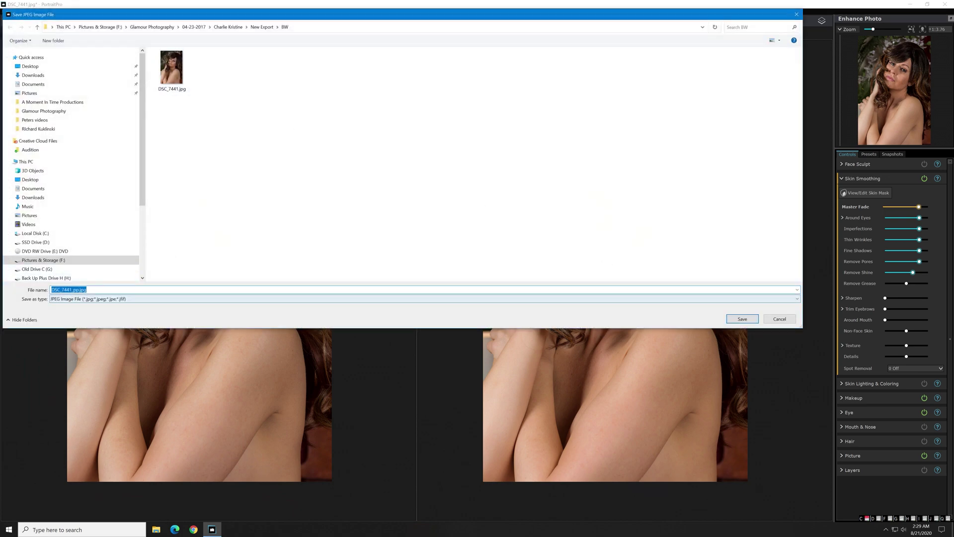
{"action": "left_click", "coordinate": [741, 319]}
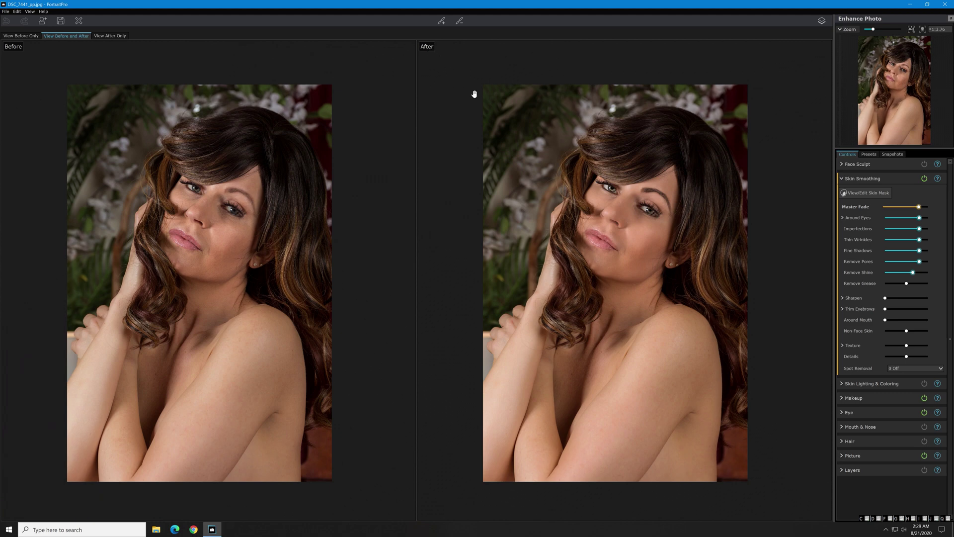
{"action": "scroll", "coordinate": [607, 203], "scroll_direction": "up", "scroll_amount": 1}
{"action": "scroll", "coordinate": [607, 204], "scroll_direction": "down", "scroll_amount": 1}
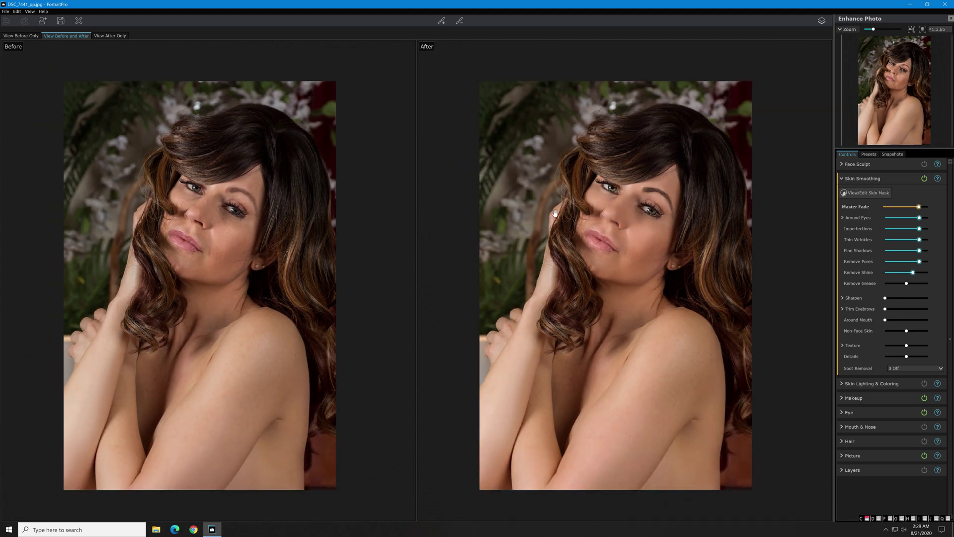
{"action": "scroll", "coordinate": [642, 64], "scroll_direction": "up", "scroll_amount": 1}
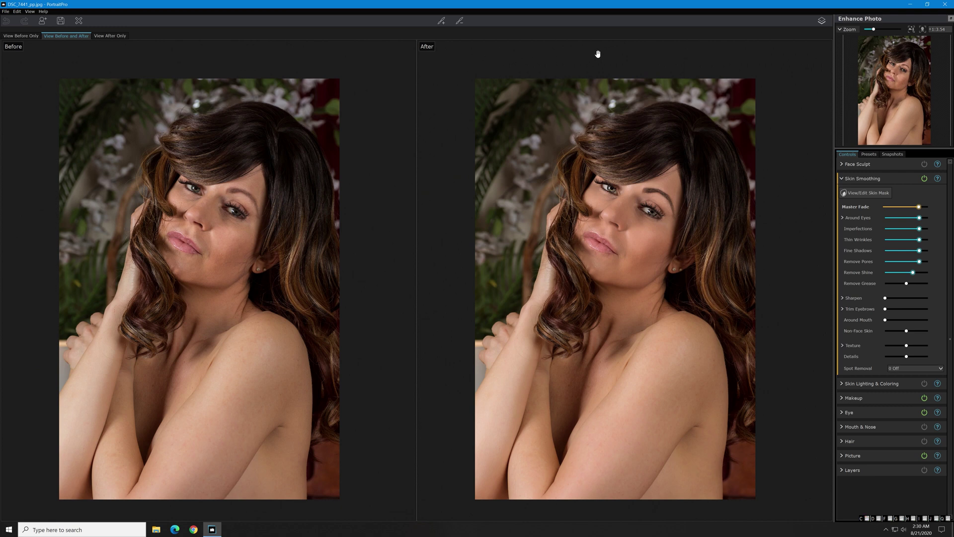
{"action": "scroll", "coordinate": [630, 159], "scroll_direction": "up", "scroll_amount": 1}
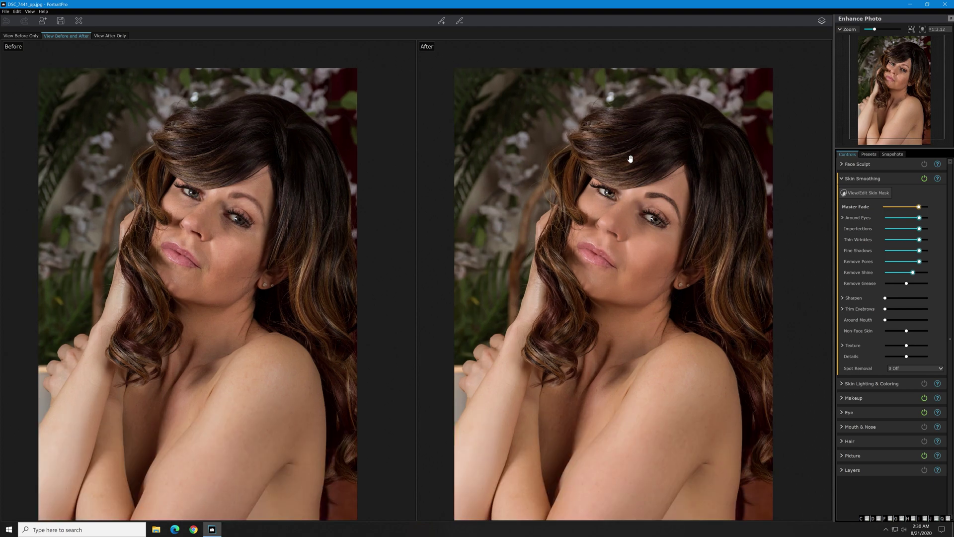
{"action": "scroll", "coordinate": [680, 209], "scroll_direction": "down", "scroll_amount": 3}
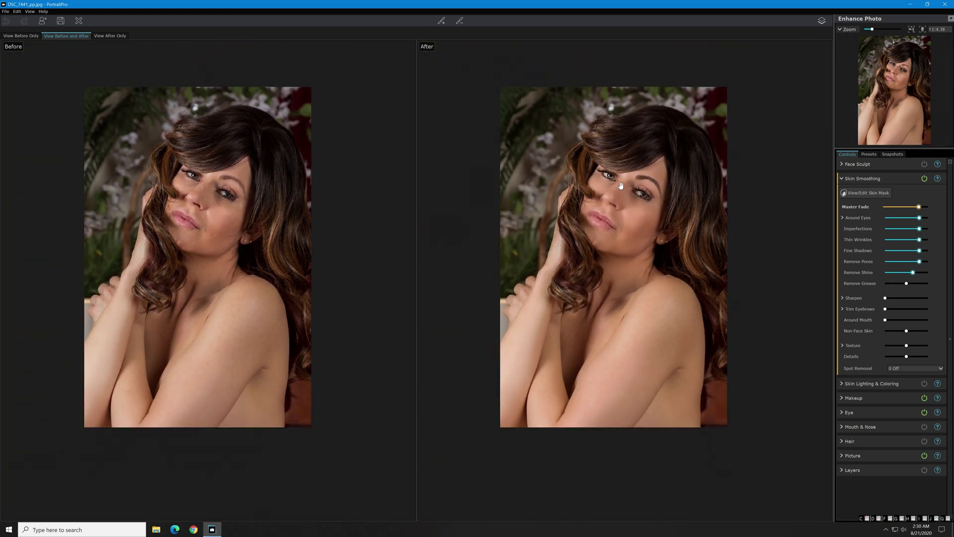
{"action": "scroll", "coordinate": [664, 208], "scroll_direction": "up", "scroll_amount": 1}
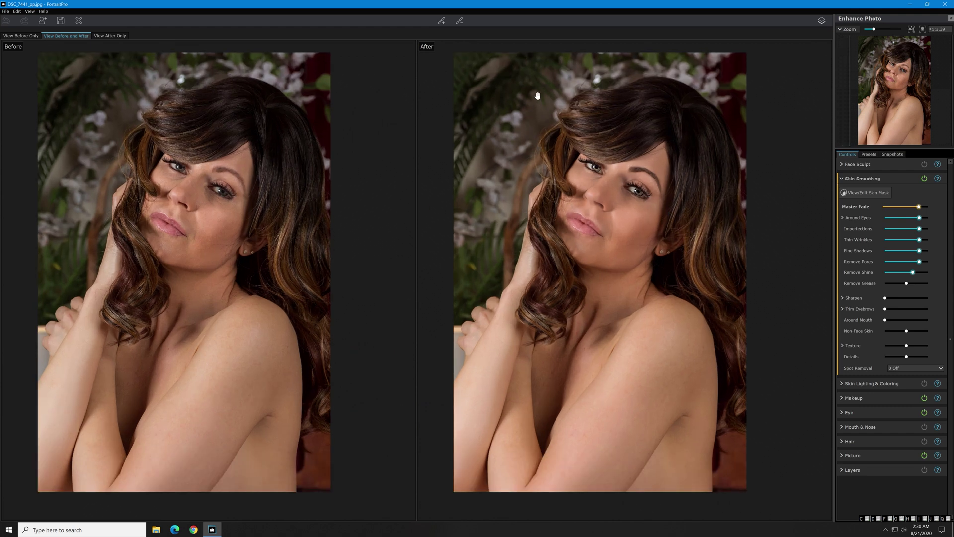